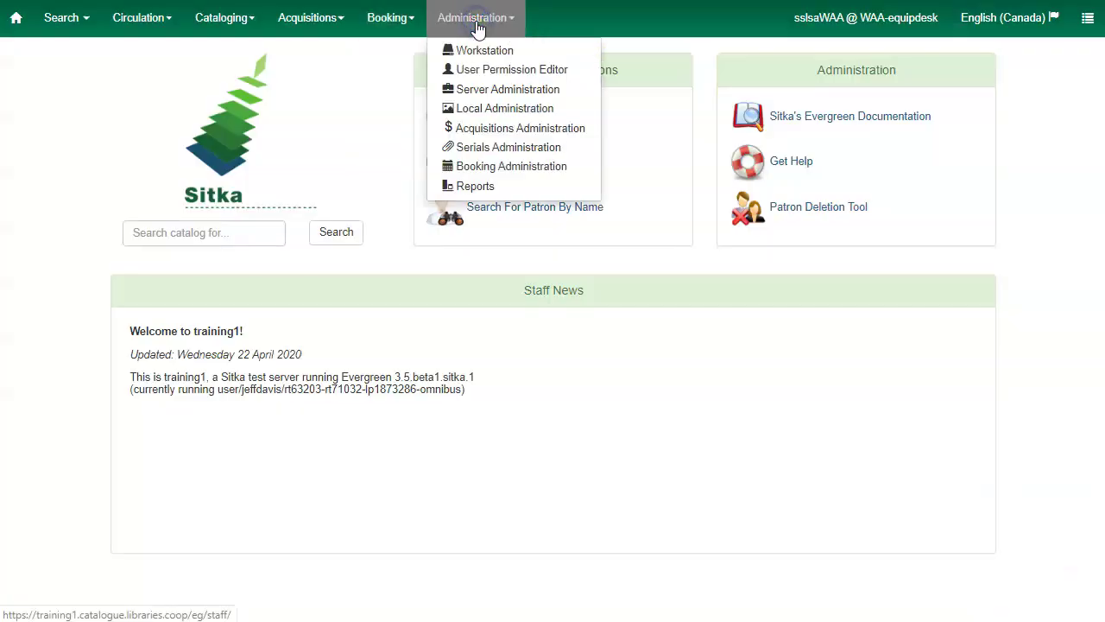
# List WAA's resource types under Booking Administration and start a new resource type
pyautogui.click(484, 168)
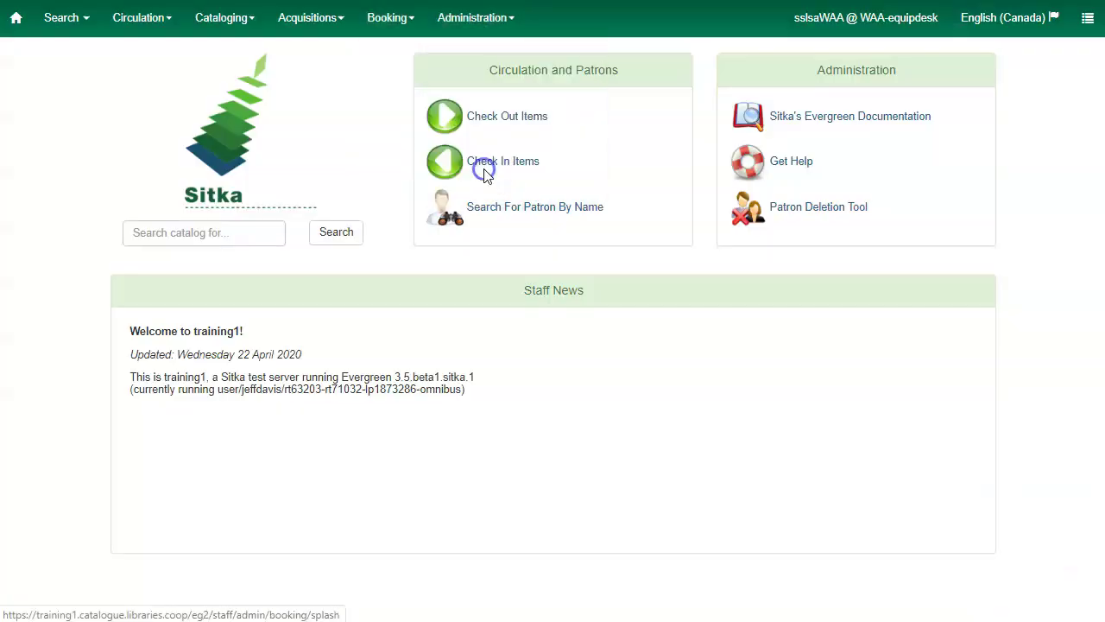
pyautogui.click(761, 110)
pyautogui.moveTo(148, 106); pyautogui.dragTo(29, 118)
pyautogui.write('waa')
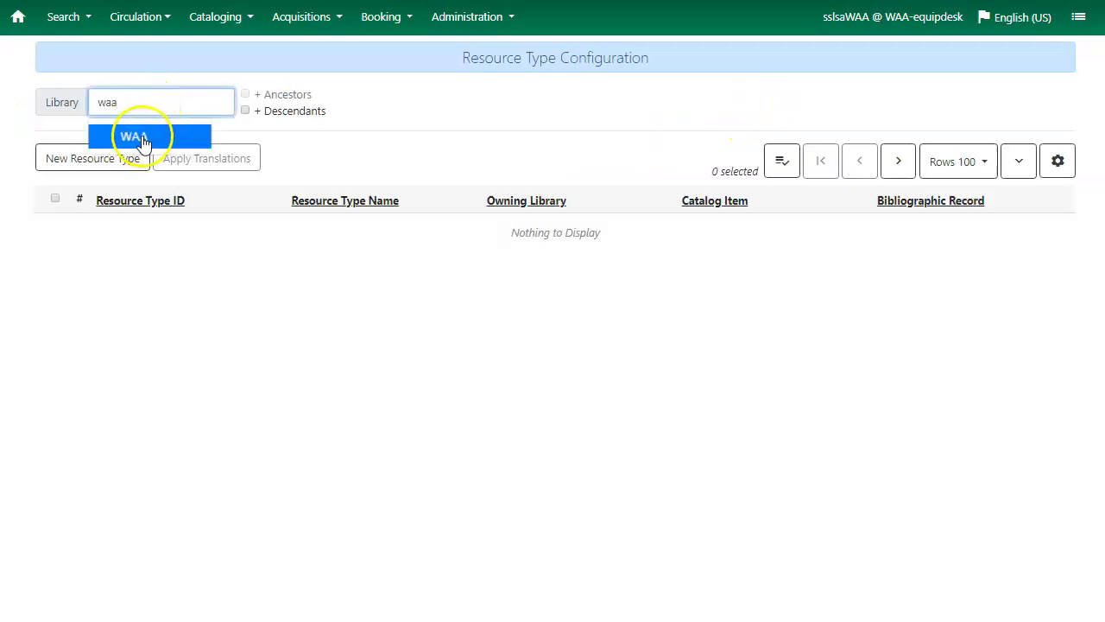
pyautogui.click(137, 135)
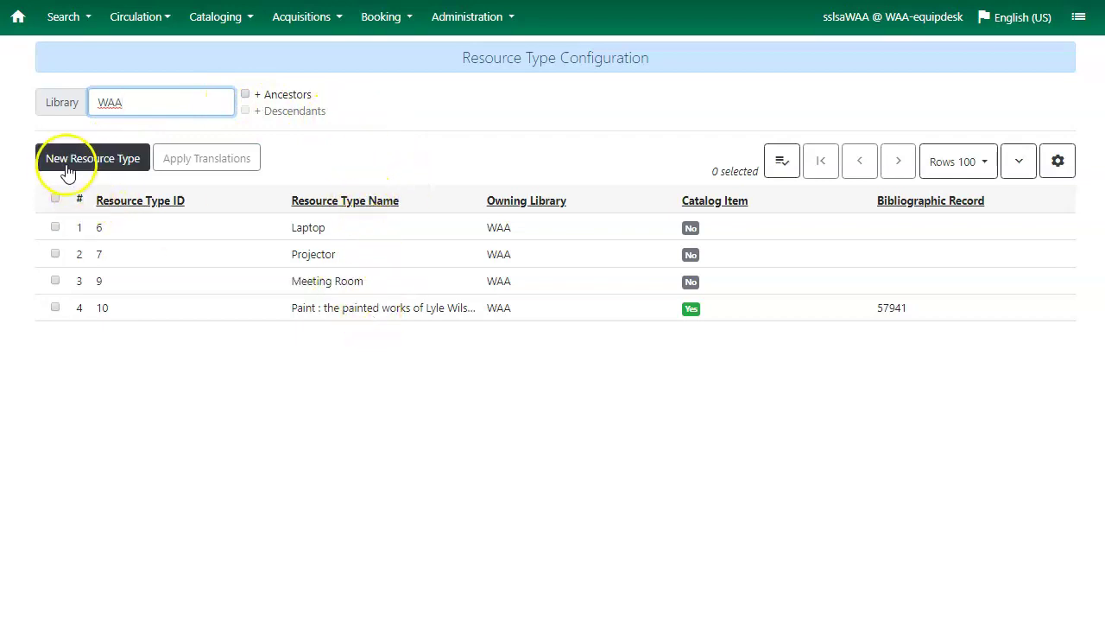
pyautogui.click(114, 170)
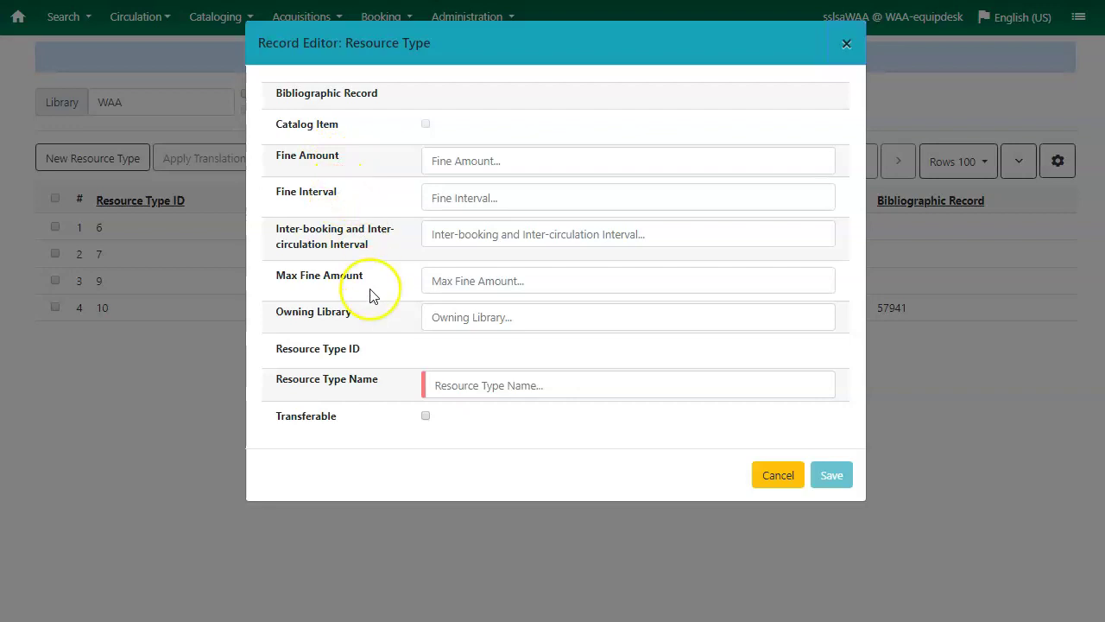
# Enter a fine amount of 1.00, a 1-day fine interval and a 10.00 maximum fine
pyautogui.click(460, 164)
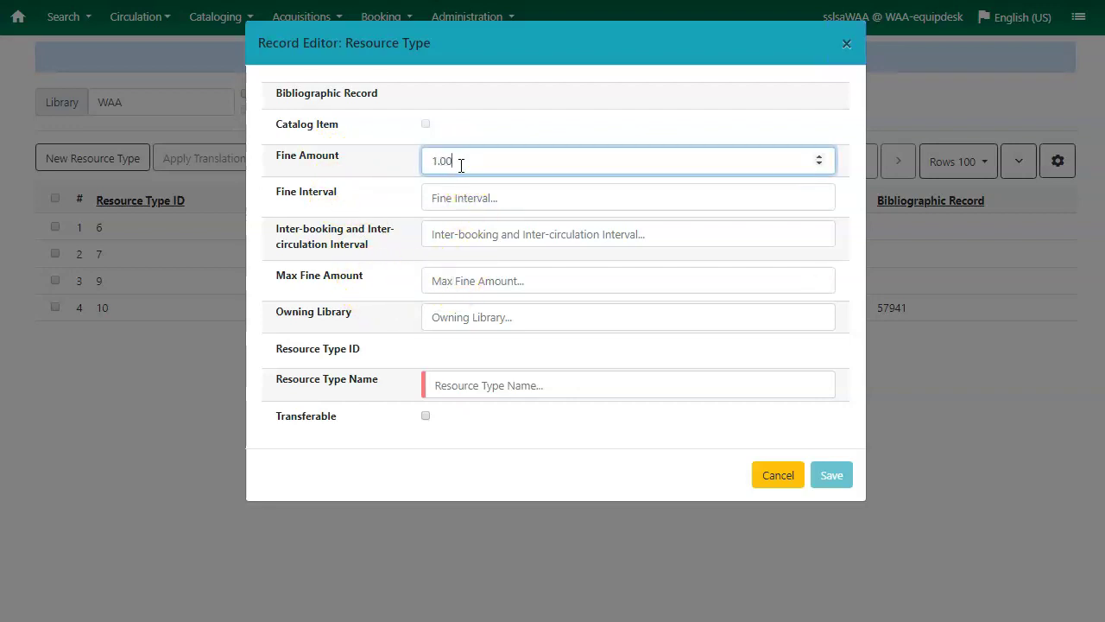
pyautogui.click(457, 199)
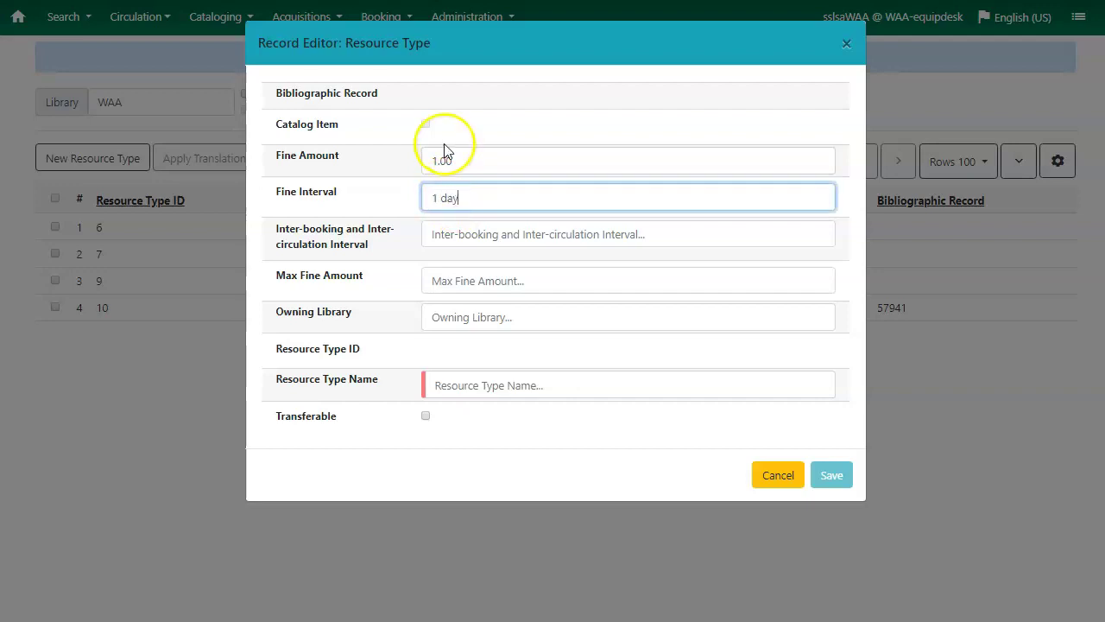
pyautogui.click(442, 283)
pyautogui.write('10')
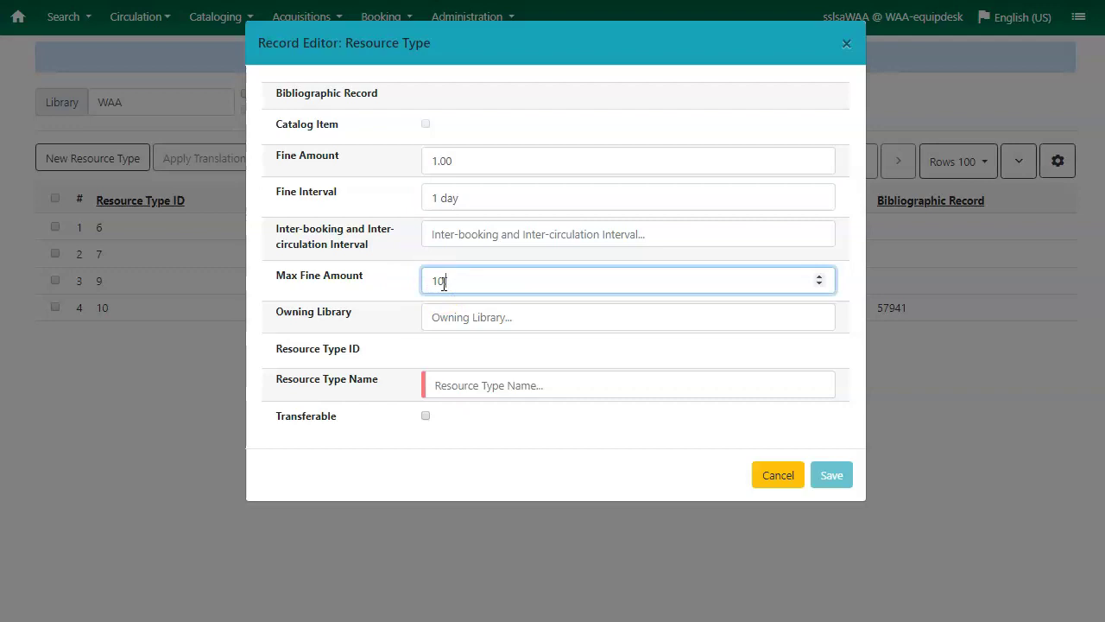
pyautogui.write('.00')
# Set owning library to WAA, name the type 'Digital Camera', and save it
pyautogui.click(458, 313)
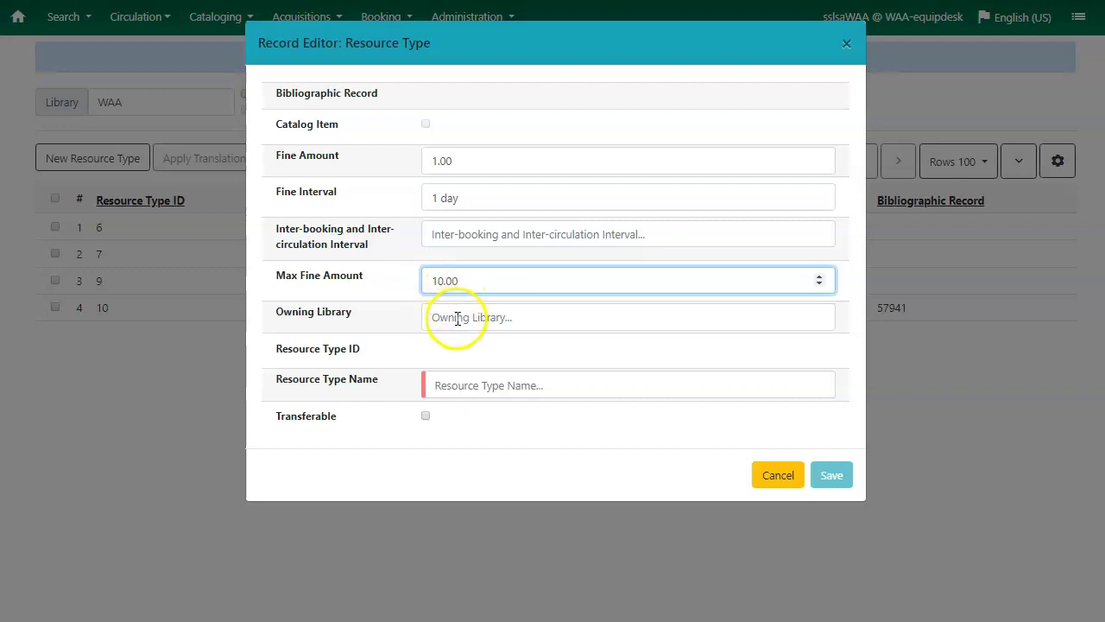
pyautogui.click(458, 318)
pyautogui.click(466, 354)
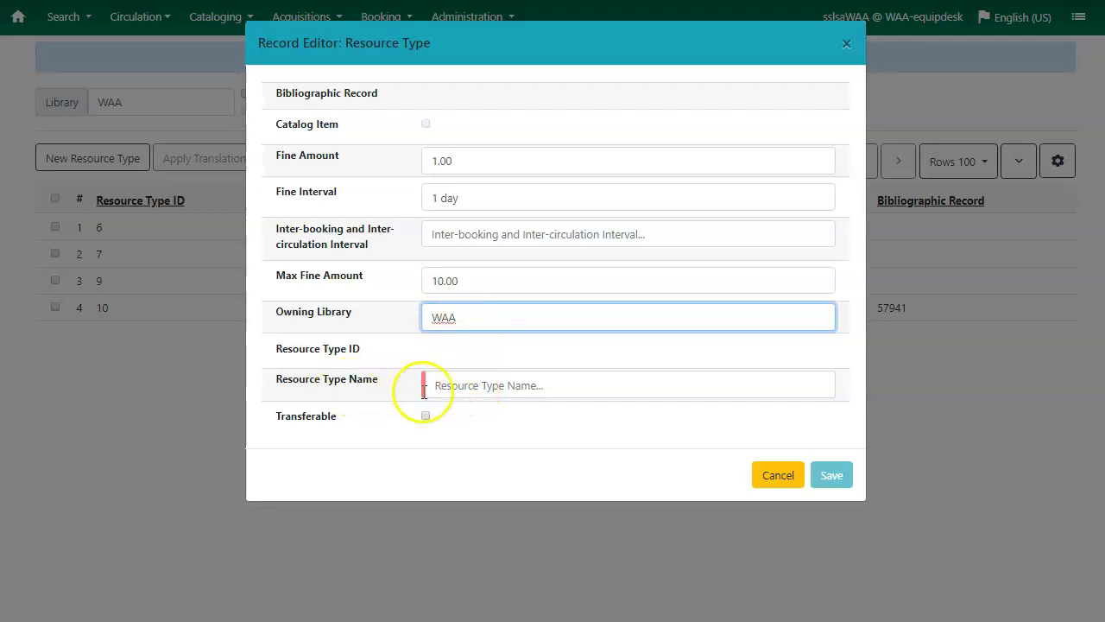
pyautogui.click(460, 386)
pyautogui.write('Camera')
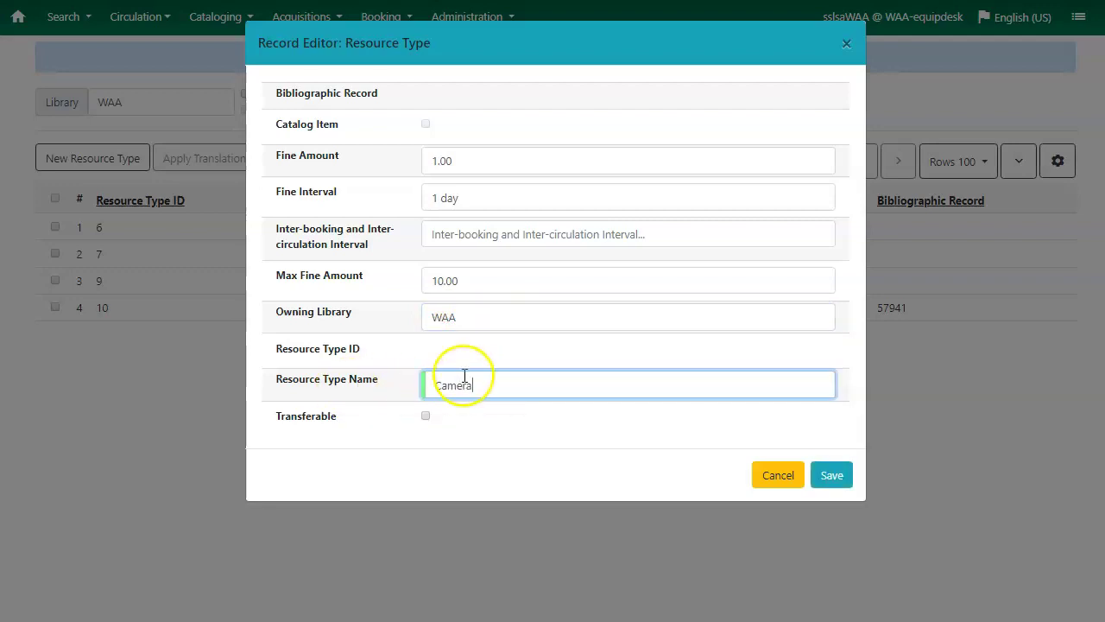
pyautogui.click(438, 386)
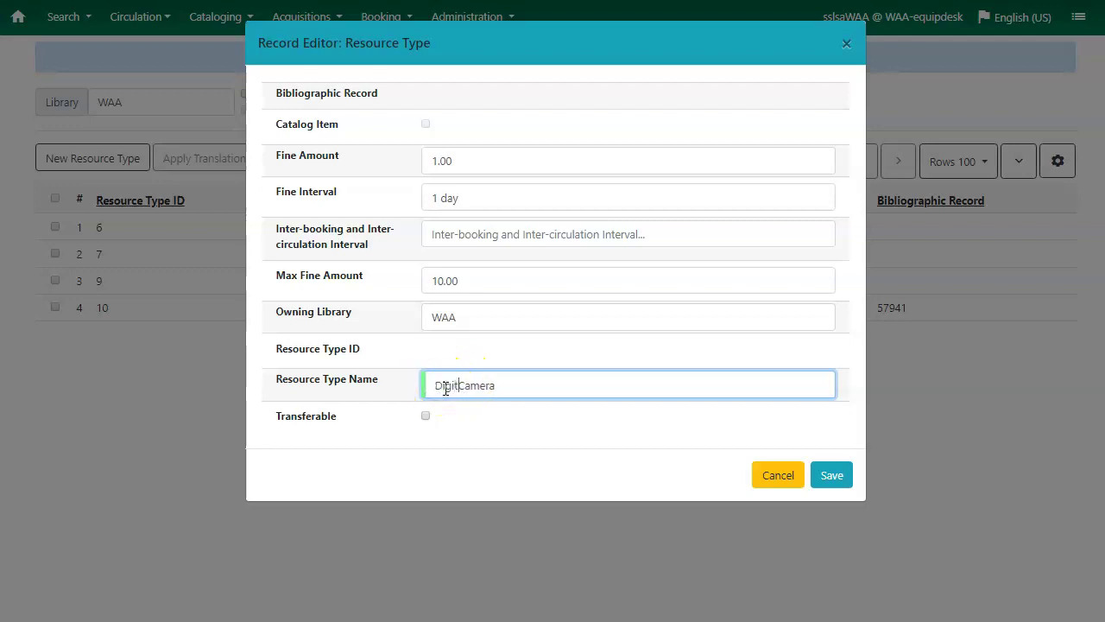
pyautogui.write('Digital')
pyautogui.click(831, 477)
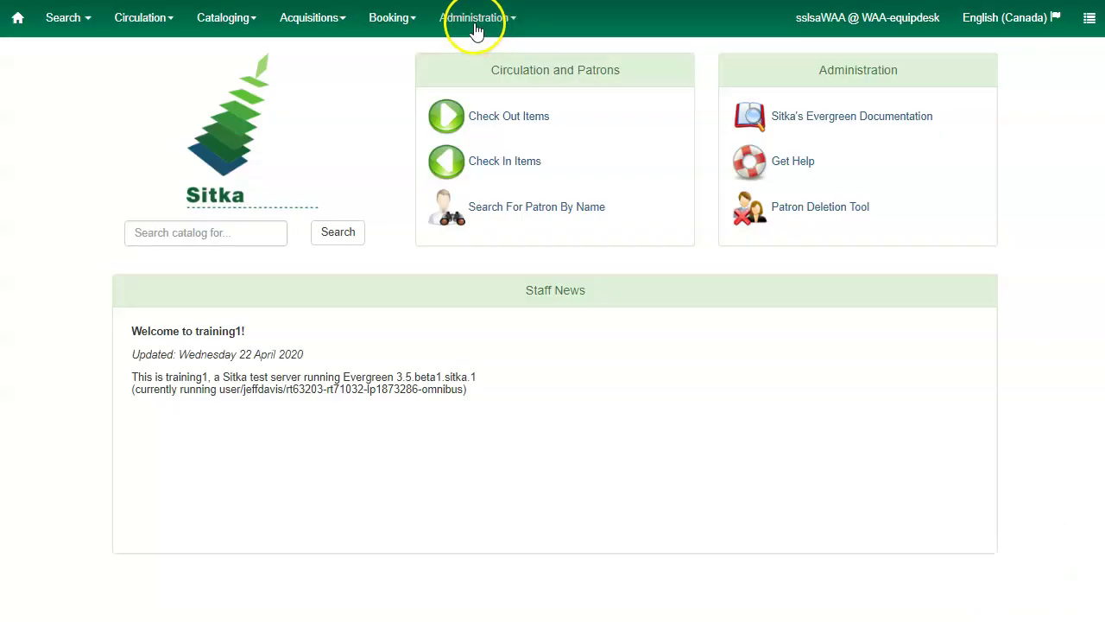
# Open the Administration menu from the Sitka staff home page
pyautogui.click(476, 24)
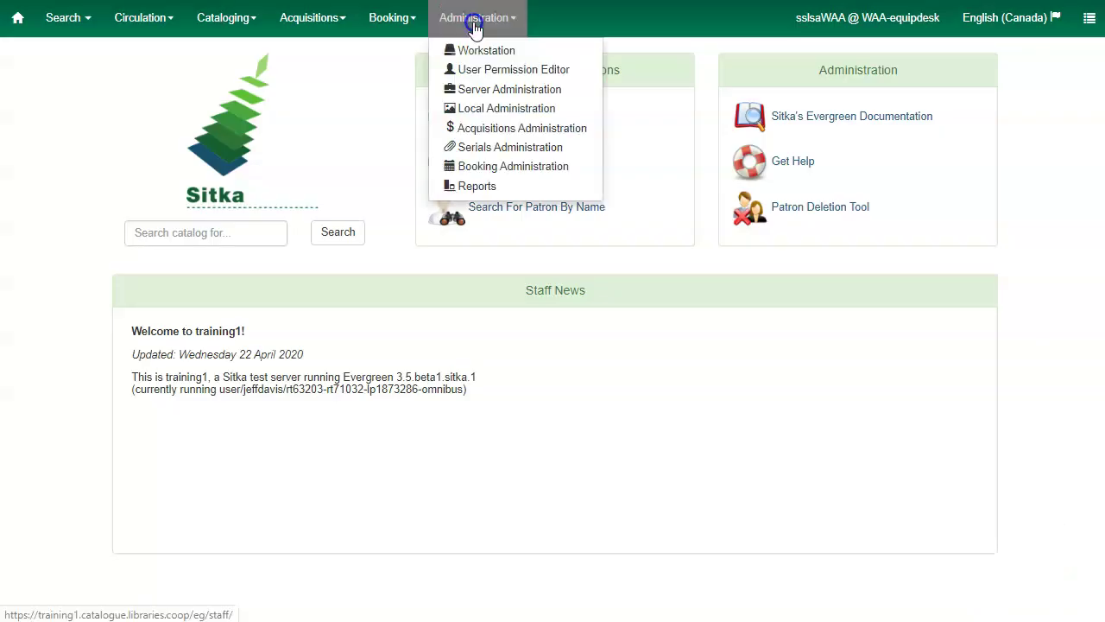
# Open the Booking Administration resources list filtered to library WAA
pyautogui.click(483, 166)
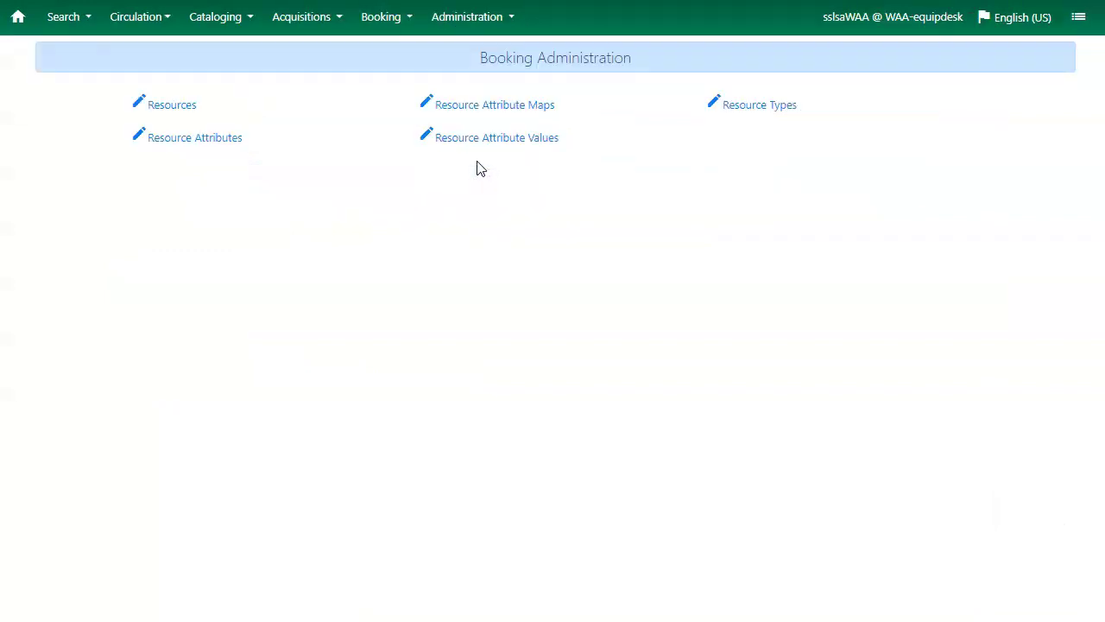
pyautogui.click(173, 107)
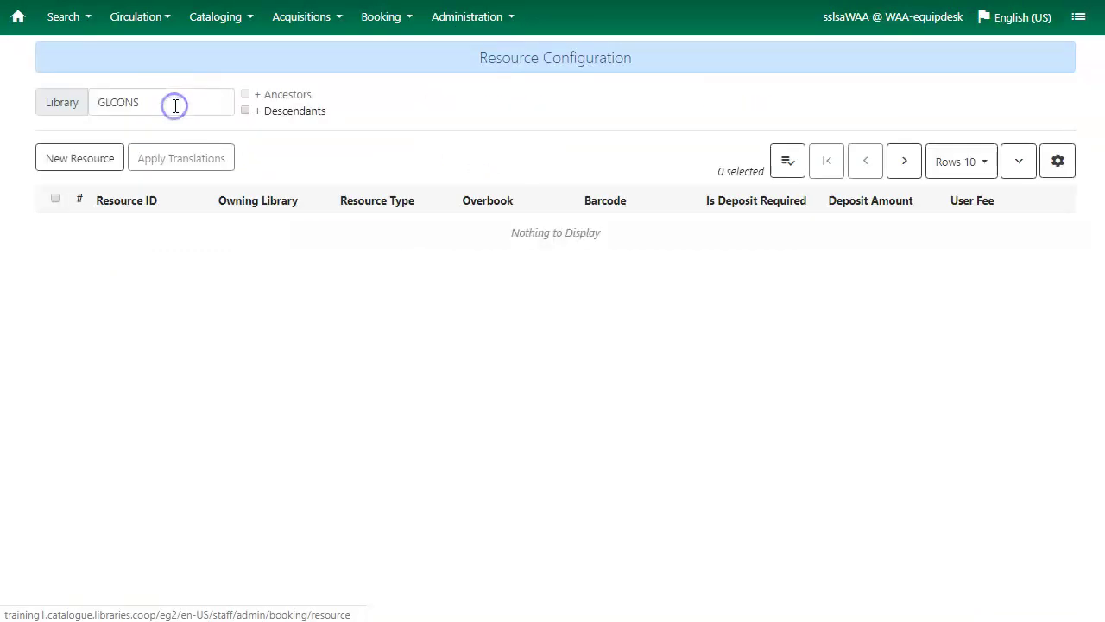
pyautogui.moveTo(146, 101); pyautogui.dragTo(104, 103)
pyautogui.write('w')
pyautogui.click(134, 136)
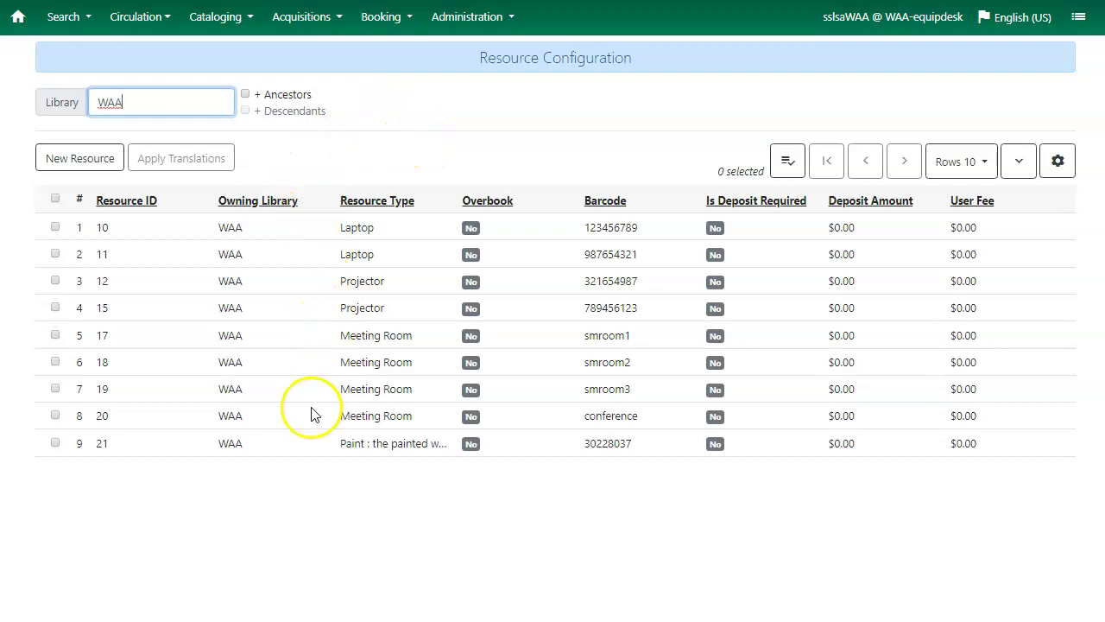
# Show 100 rows per page, sort by owning library, and start a new resource
pyautogui.click(959, 163)
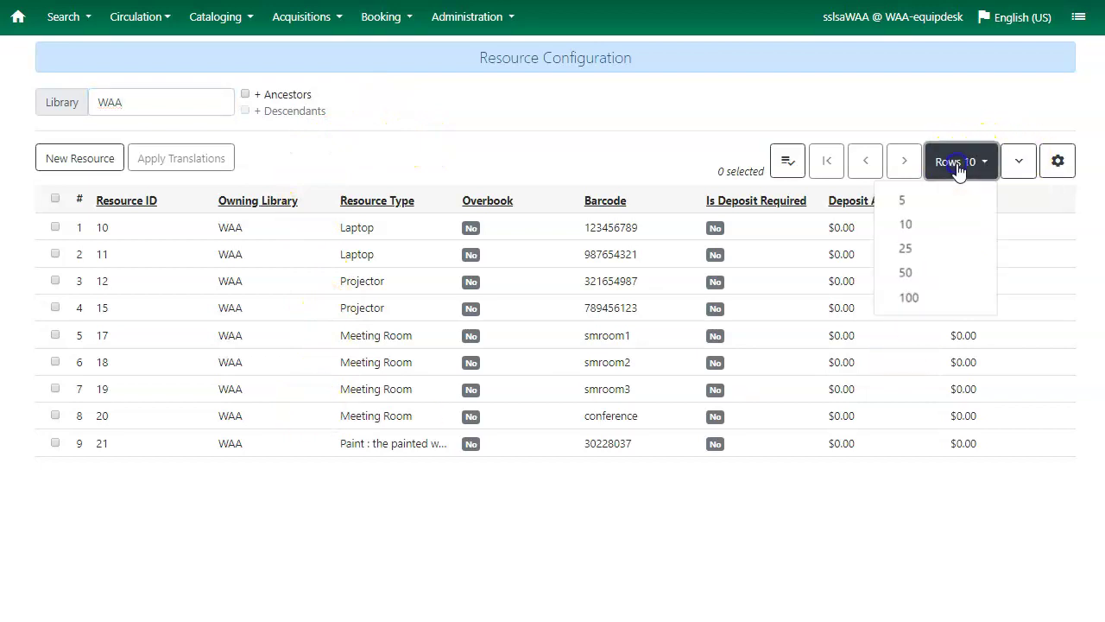
pyautogui.click(914, 297)
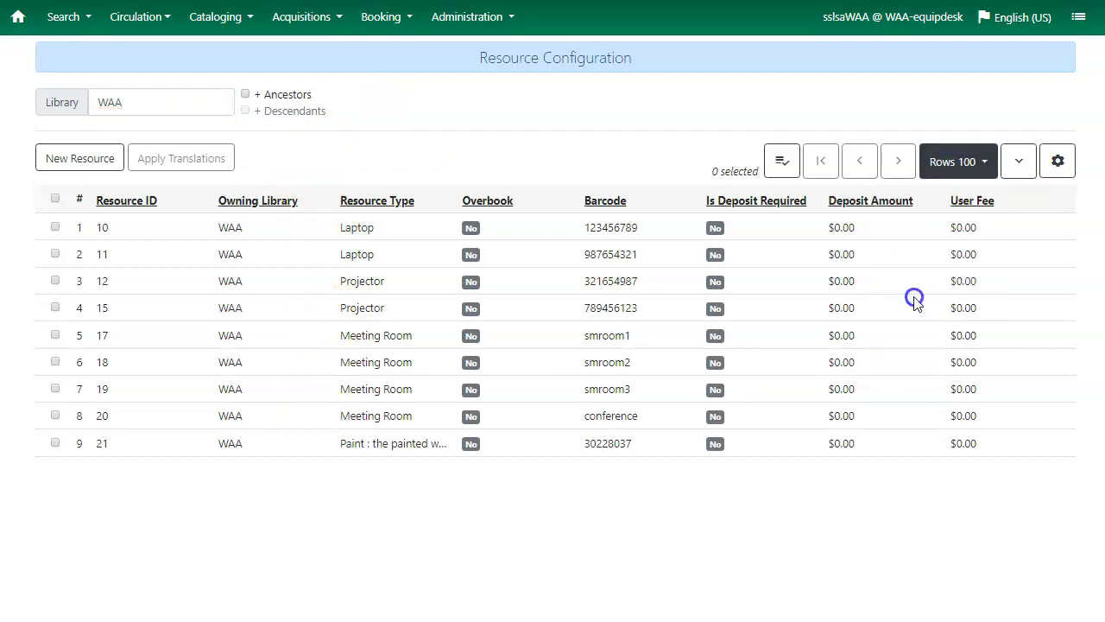
pyautogui.click(1057, 167)
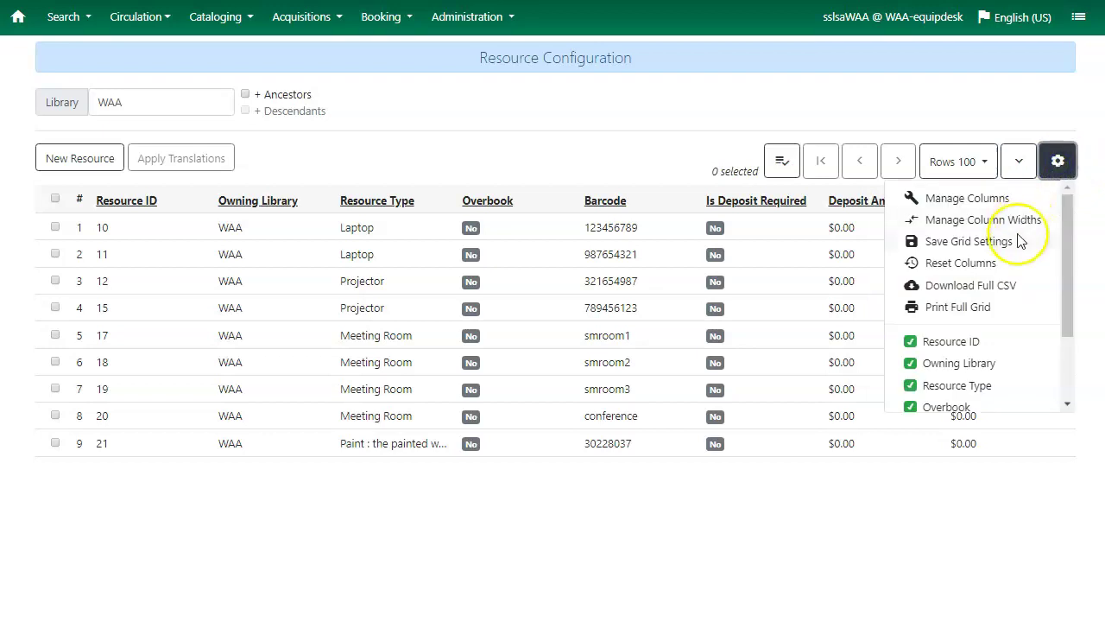
pyautogui.click(1086, 239)
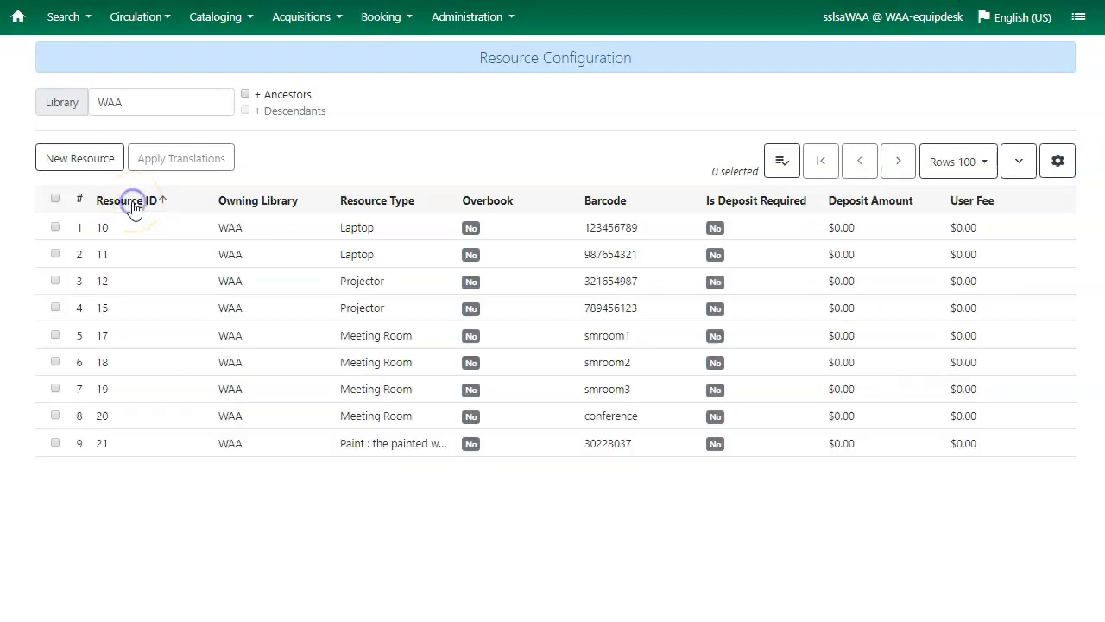
pyautogui.click(272, 201)
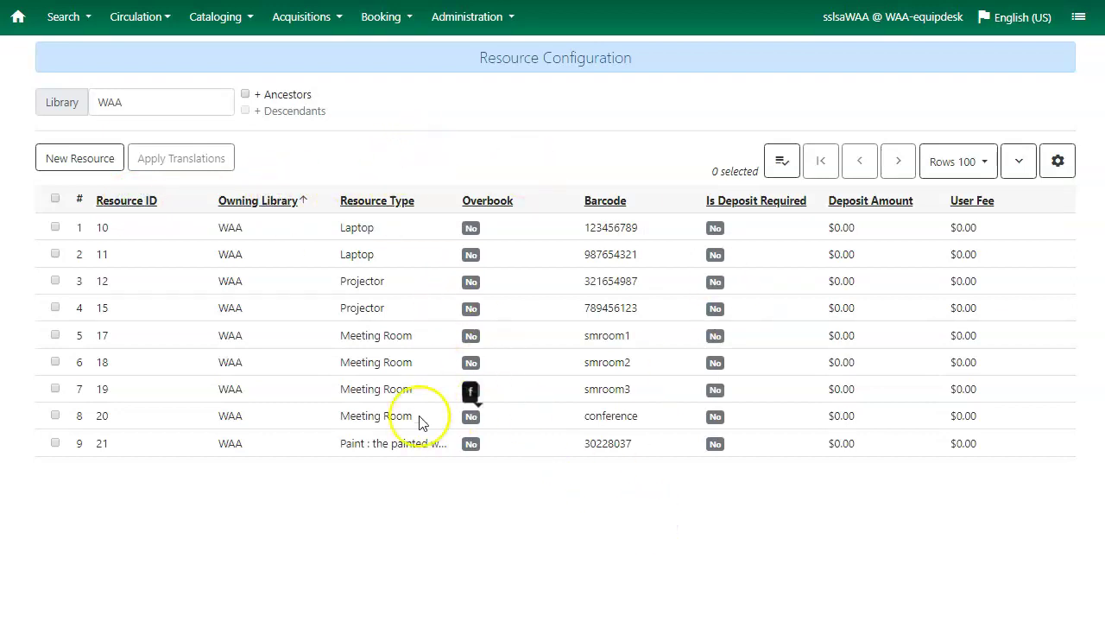
pyautogui.click(74, 161)
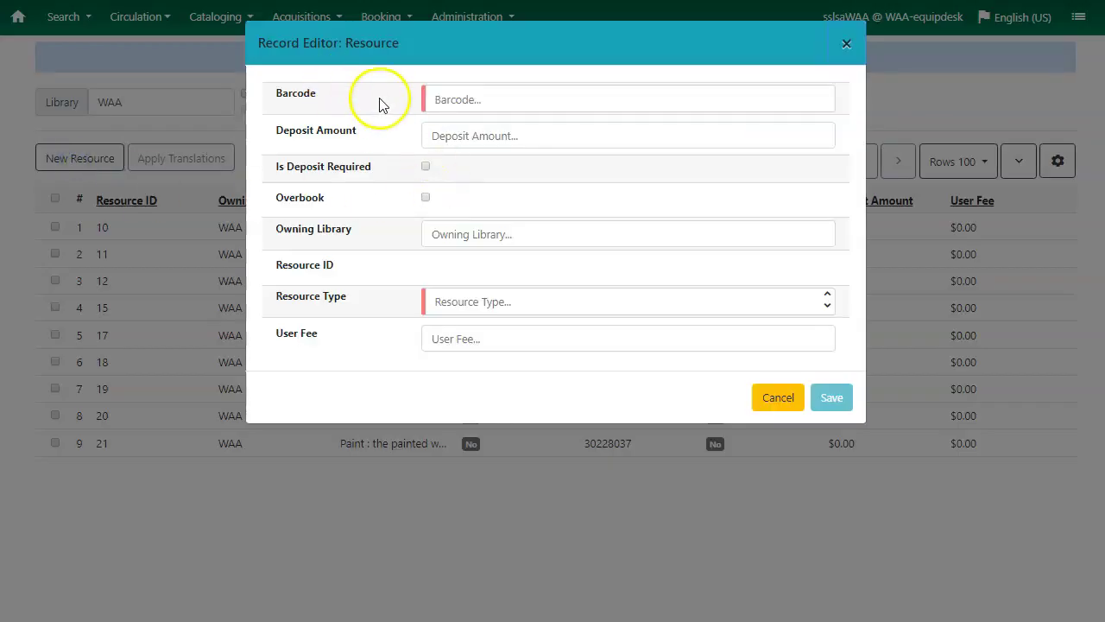
# Create resource barcode dc00001, owned by WAA, of type Digital Camera, and save it
pyautogui.click(475, 99)
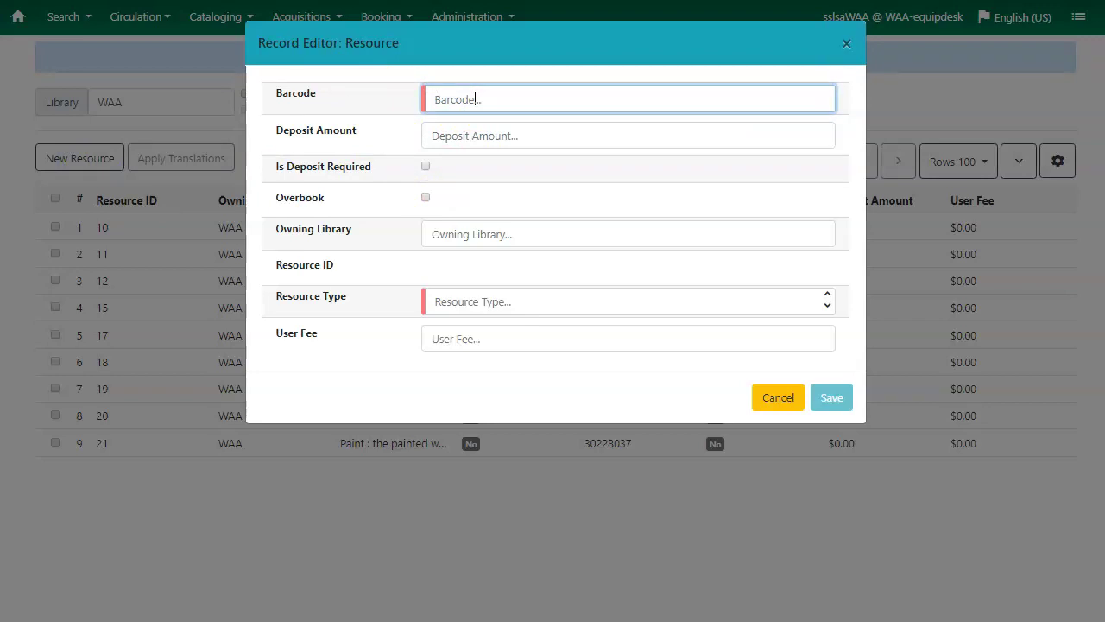
pyautogui.write('c00001')
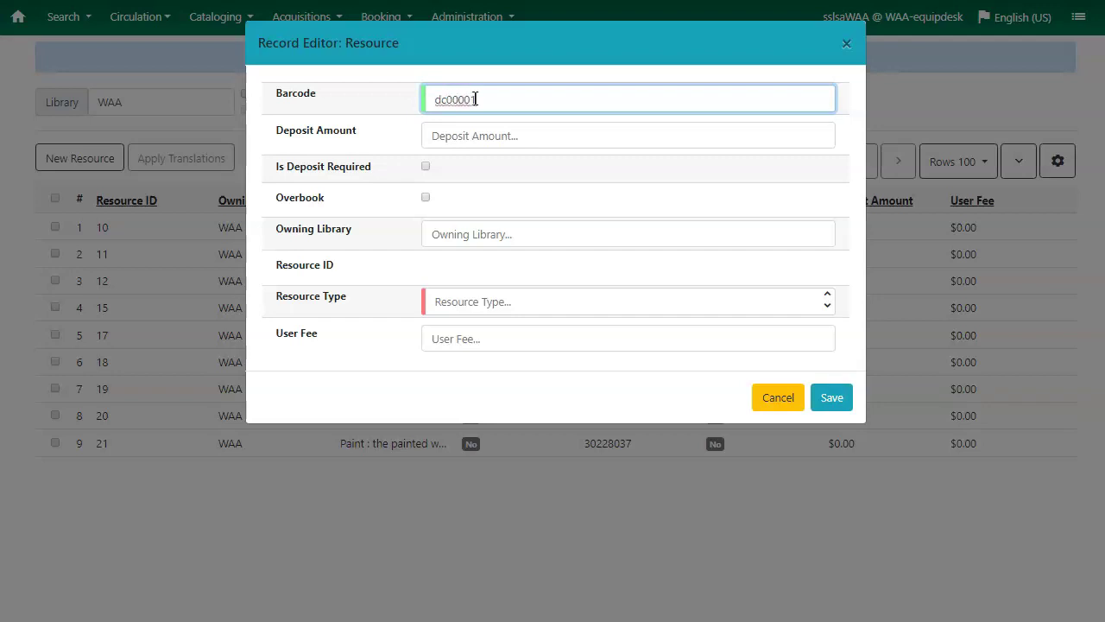
pyautogui.click(464, 135)
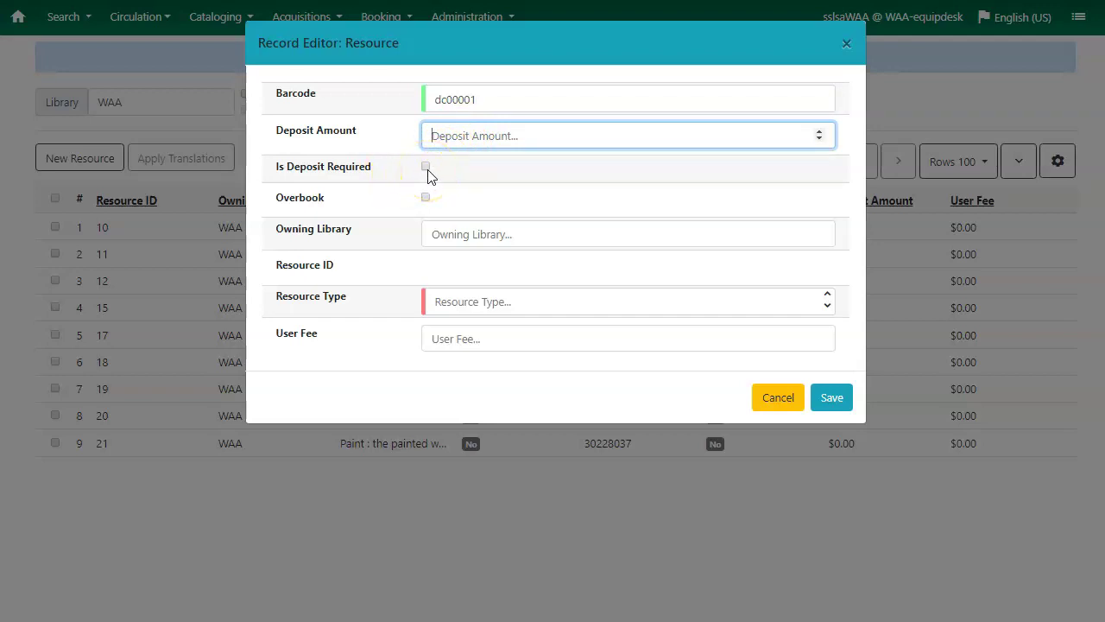
pyautogui.click(466, 235)
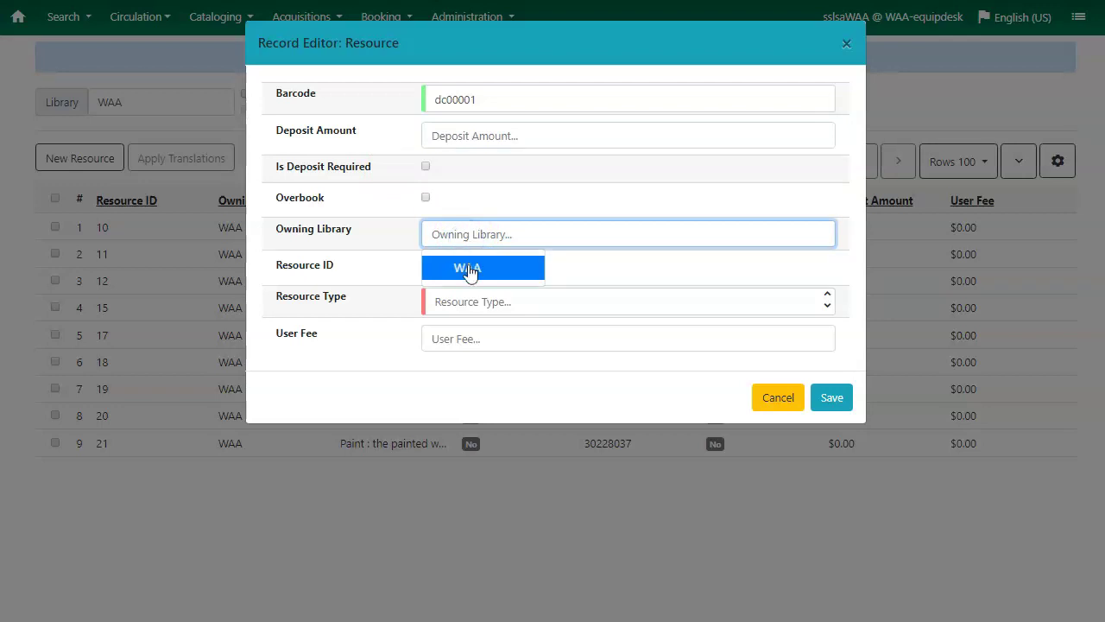
pyautogui.click(469, 270)
pyautogui.click(460, 307)
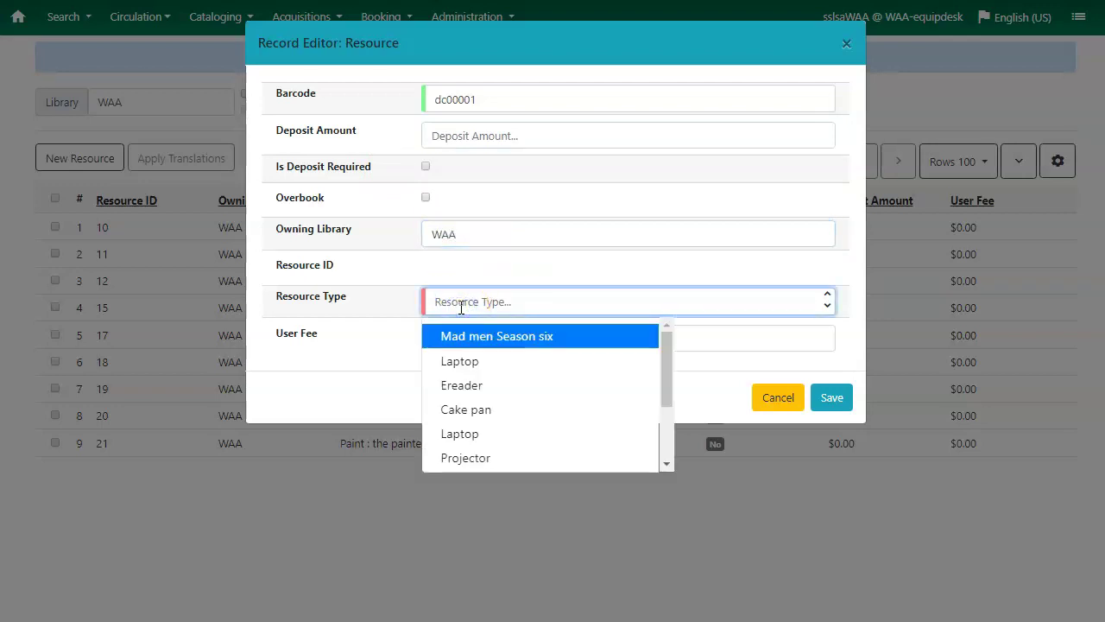
pyautogui.write('di')
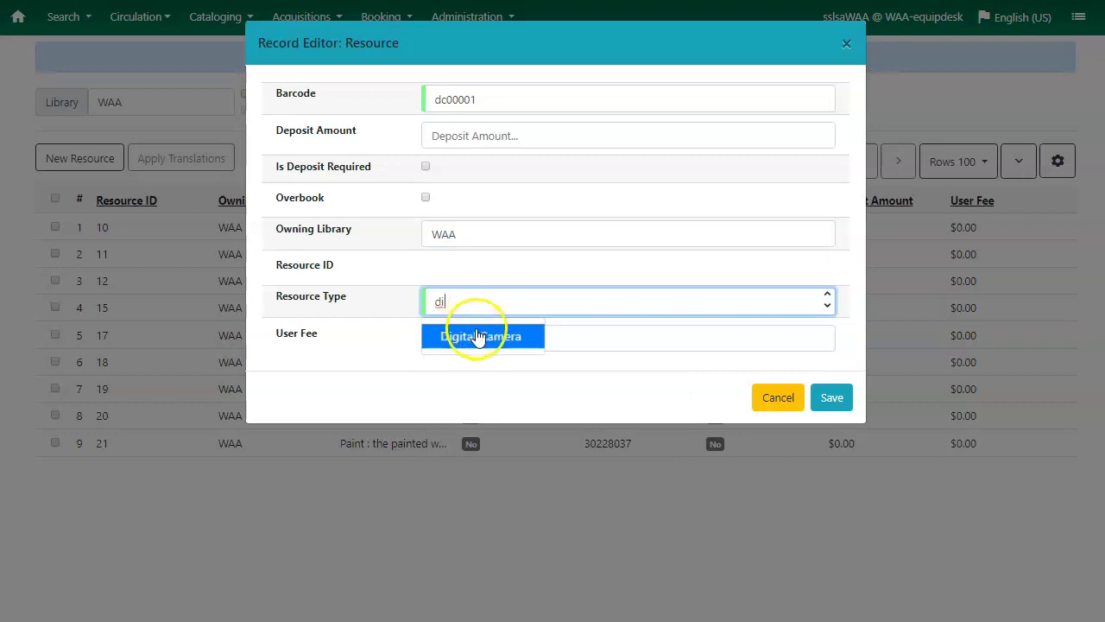
pyautogui.click(481, 338)
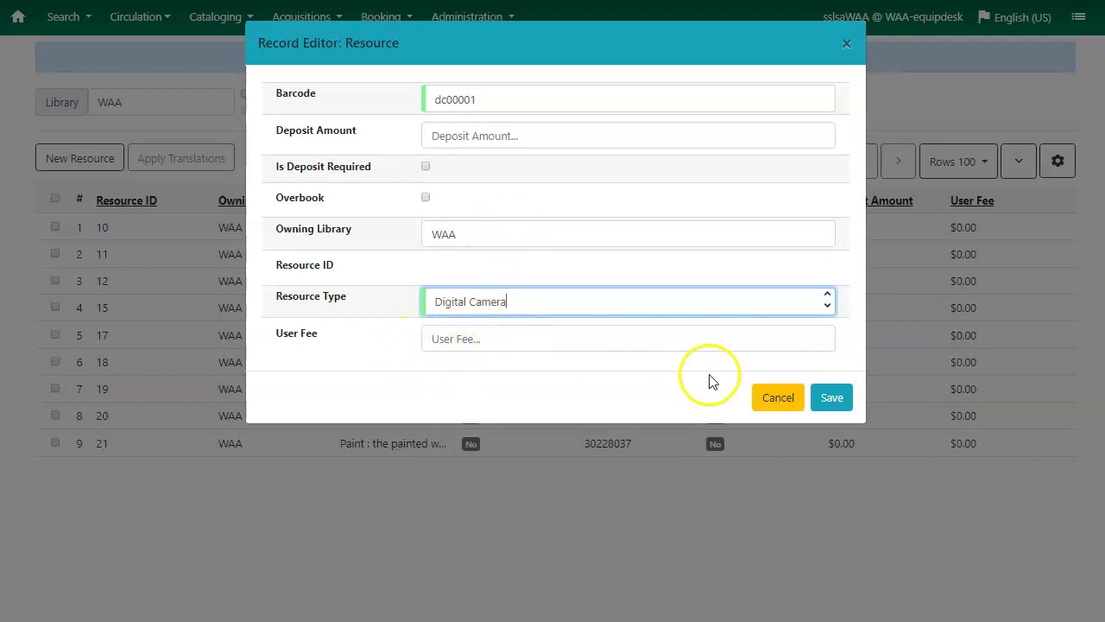
pyautogui.click(832, 399)
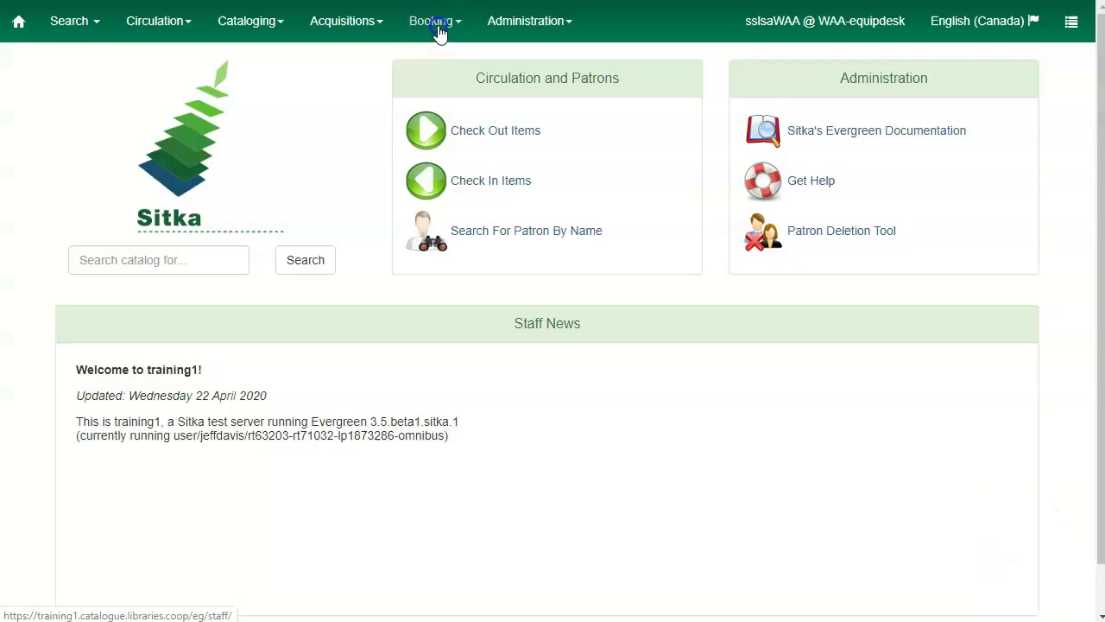
# Open the Booking menu from the Sitka staff home page
pyautogui.click(439, 31)
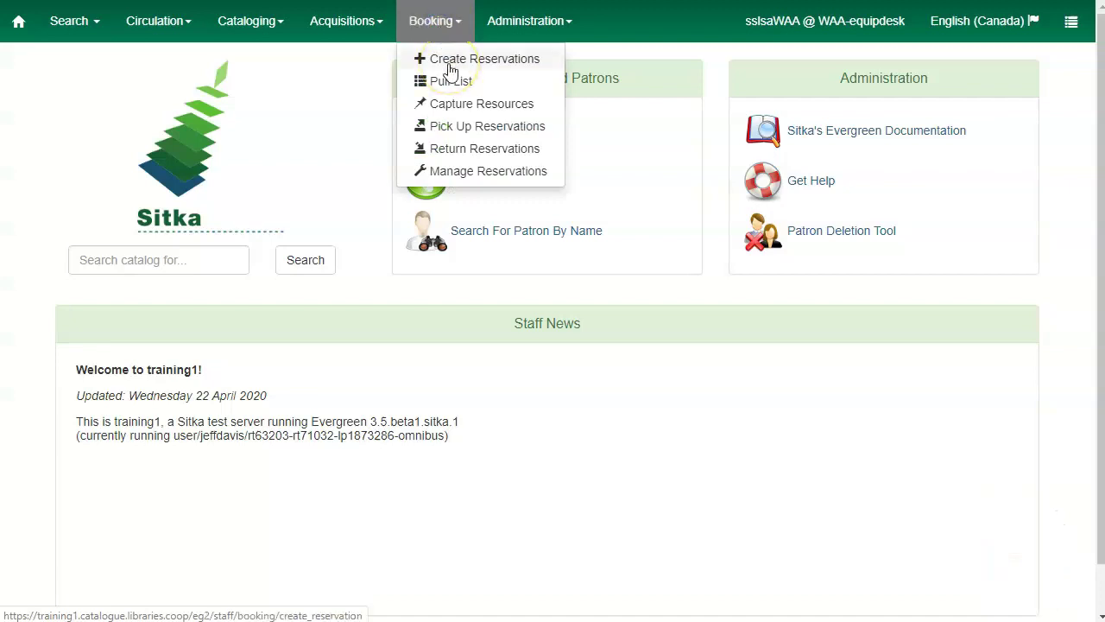
# Start a new reservation and load resource barcode 123456789
pyautogui.click(450, 59)
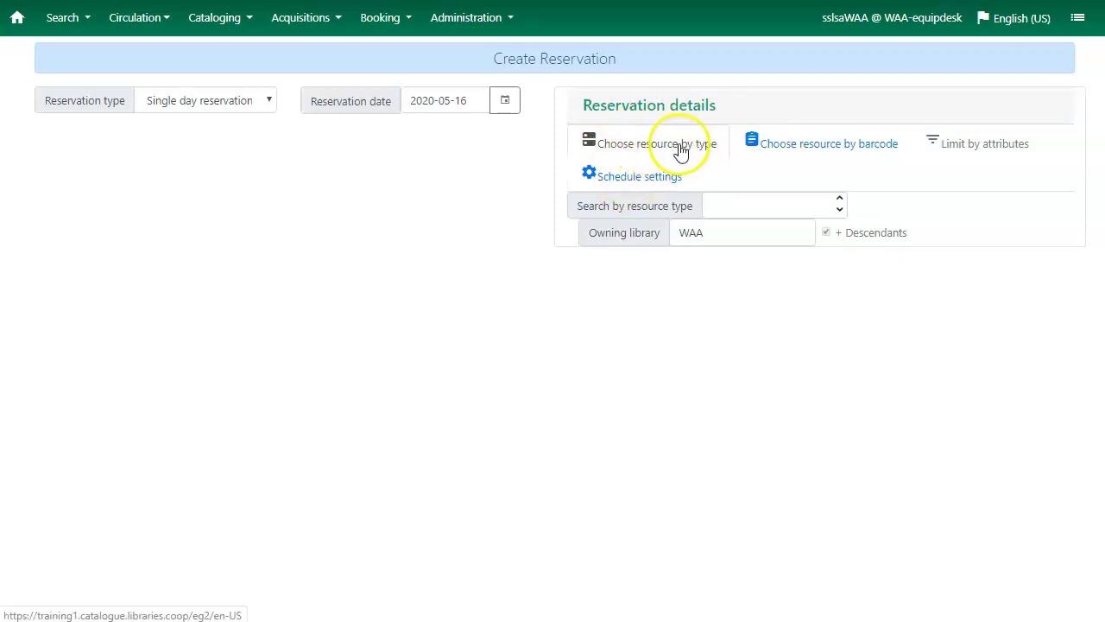
pyautogui.click(751, 209)
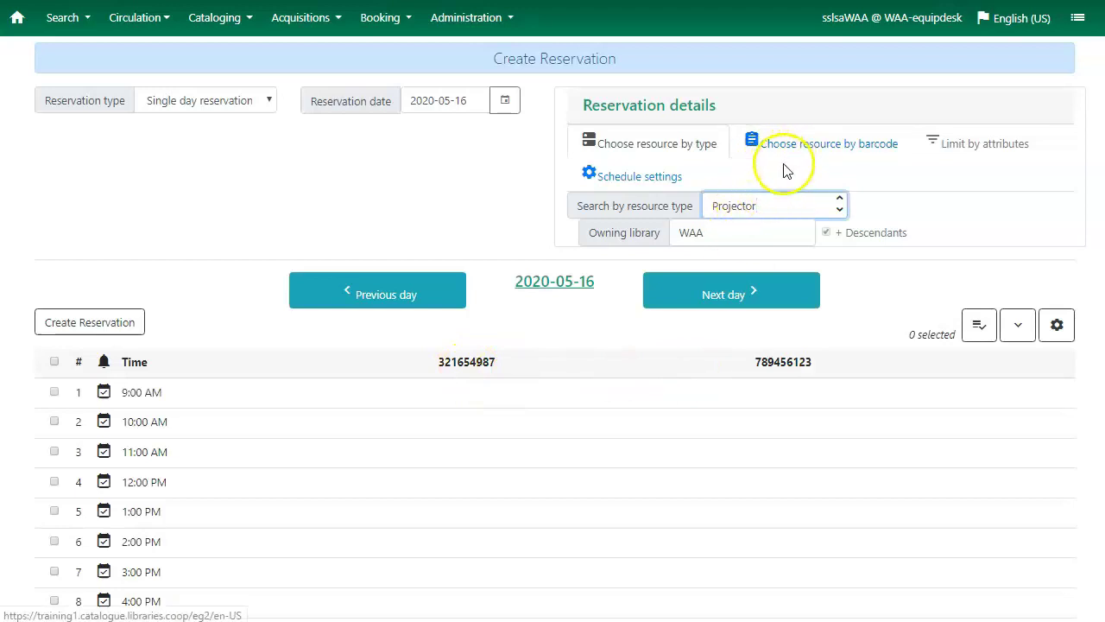
pyautogui.click(792, 153)
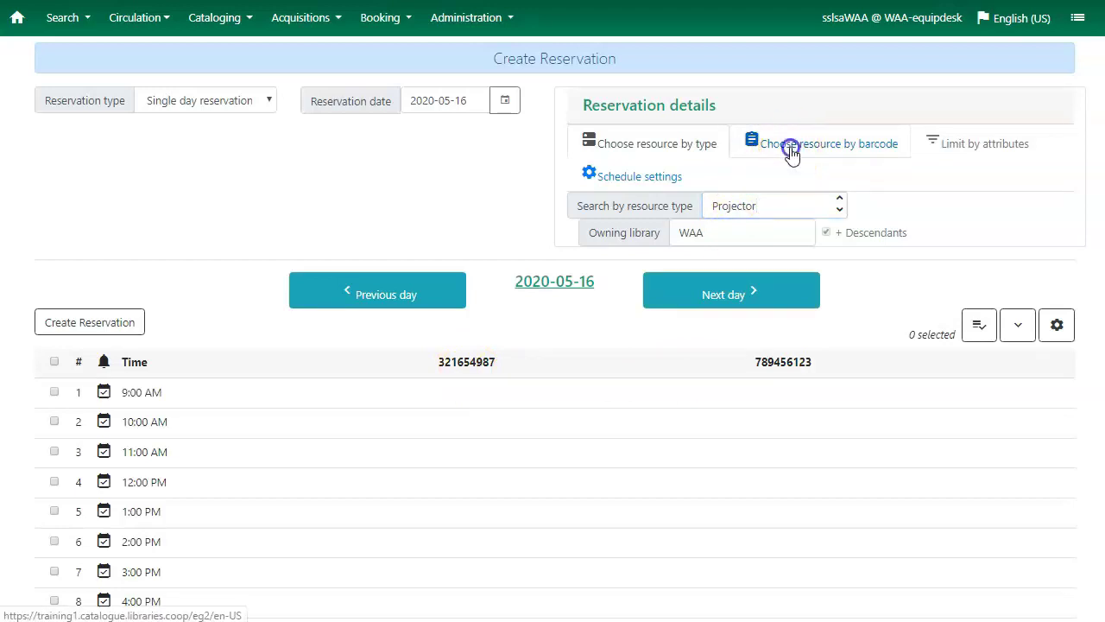
pyautogui.click(747, 203)
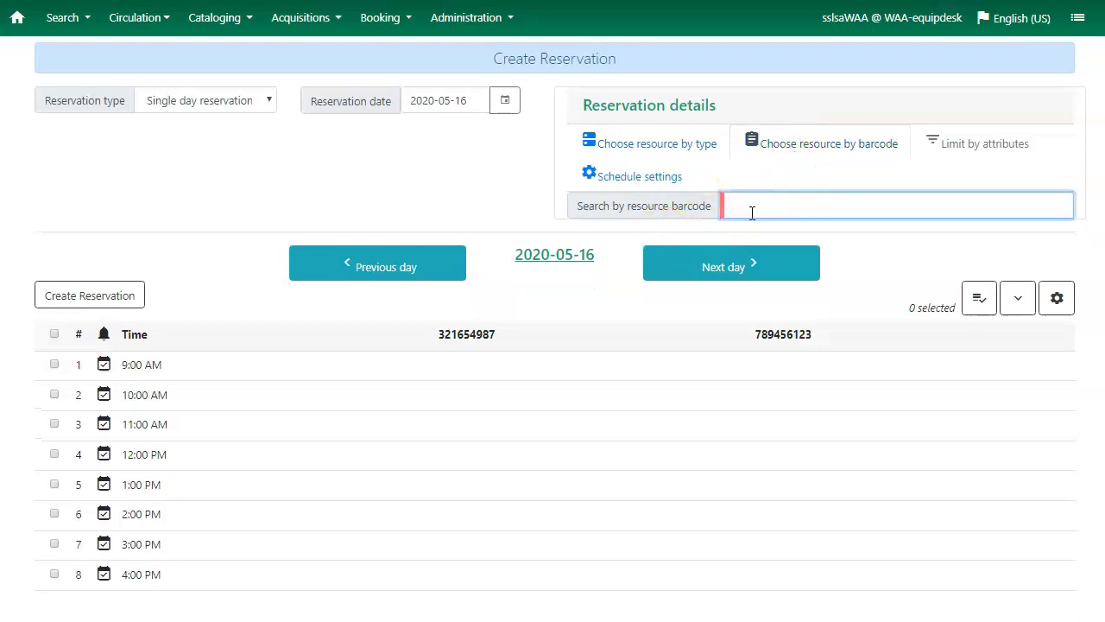
pyautogui.write('123456789')
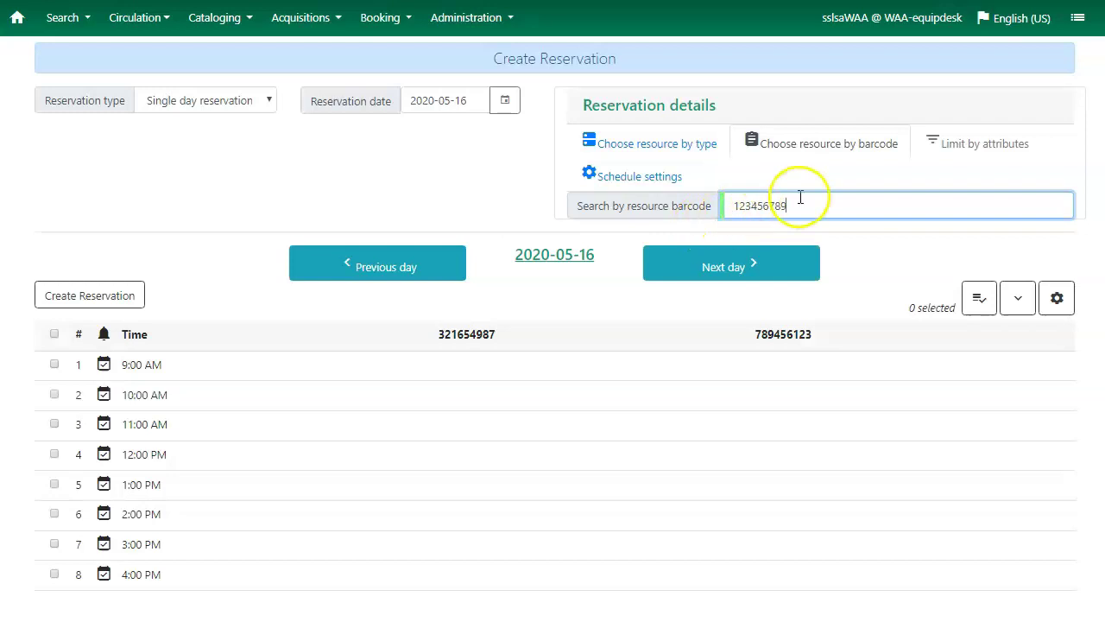
pyautogui.press('Return')
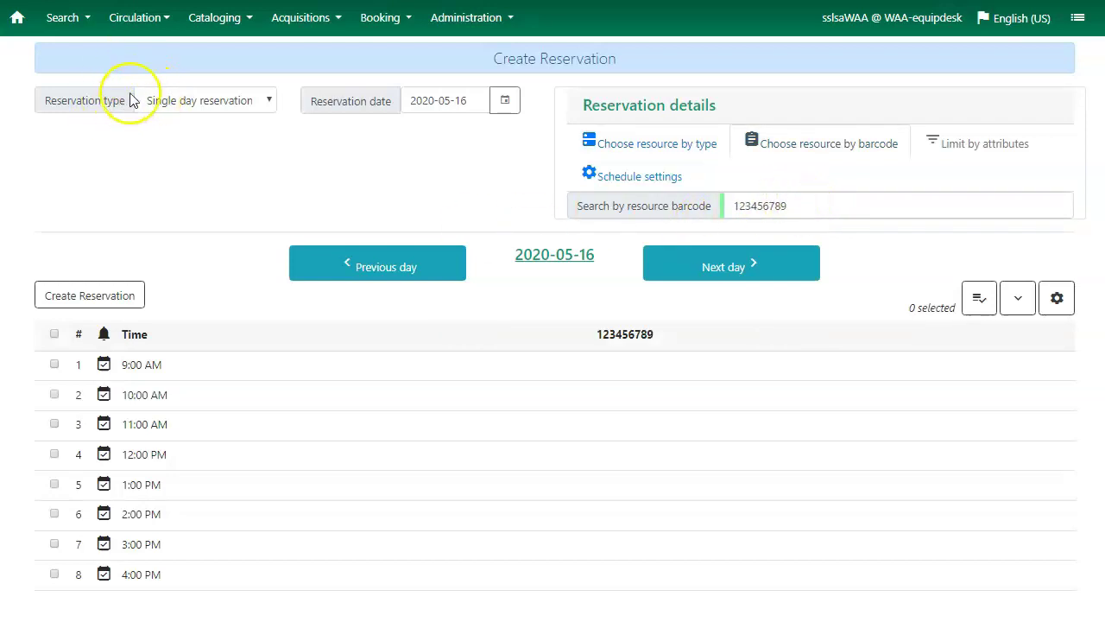
# Set the date to 2020-05-20 and select the 10:00, 11:00 and 12:00 slots
pyautogui.click(239, 108)
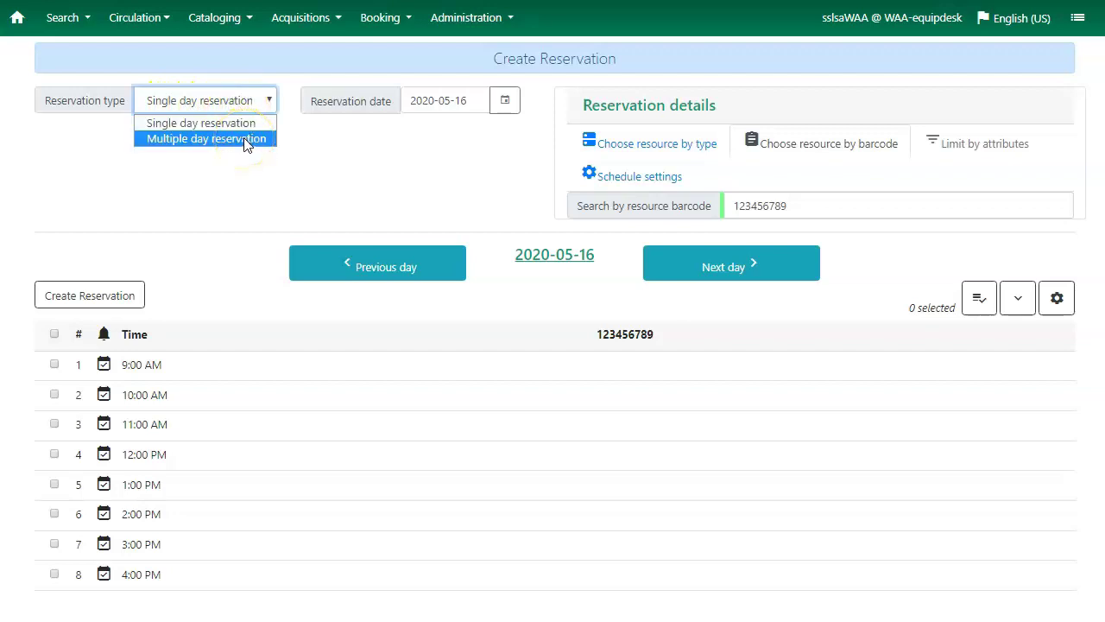
pyautogui.click(507, 104)
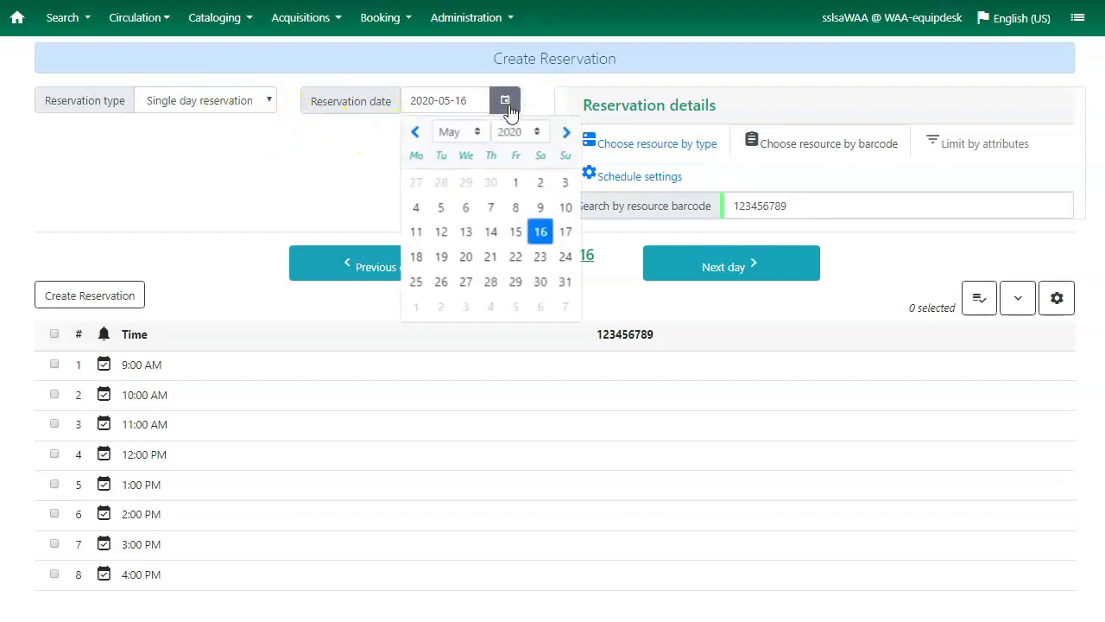
pyautogui.click(468, 259)
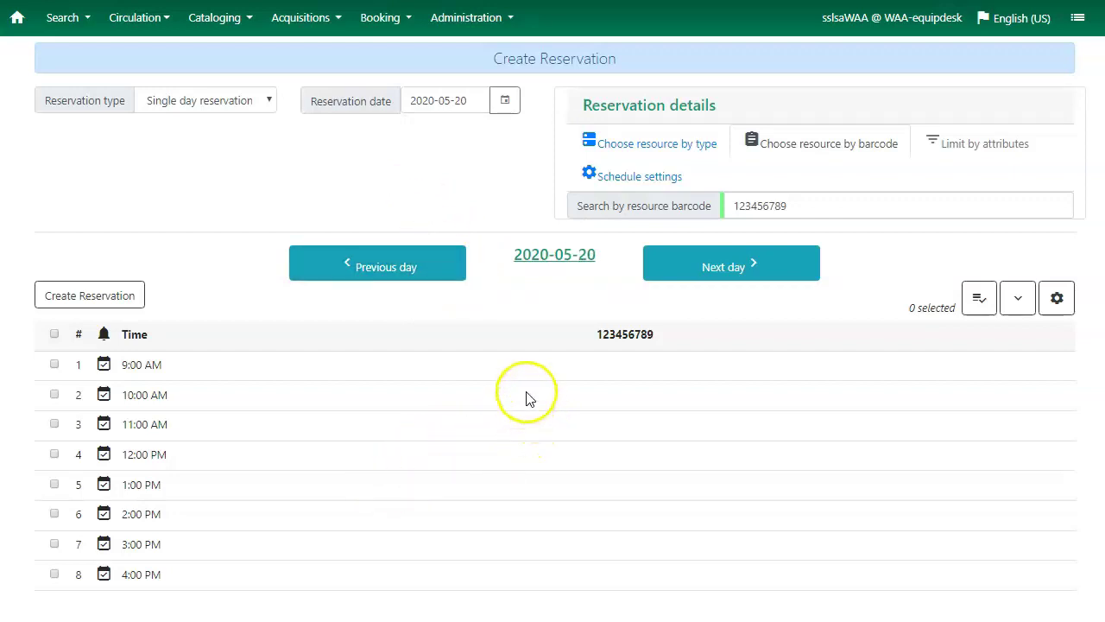
pyautogui.click(53, 394)
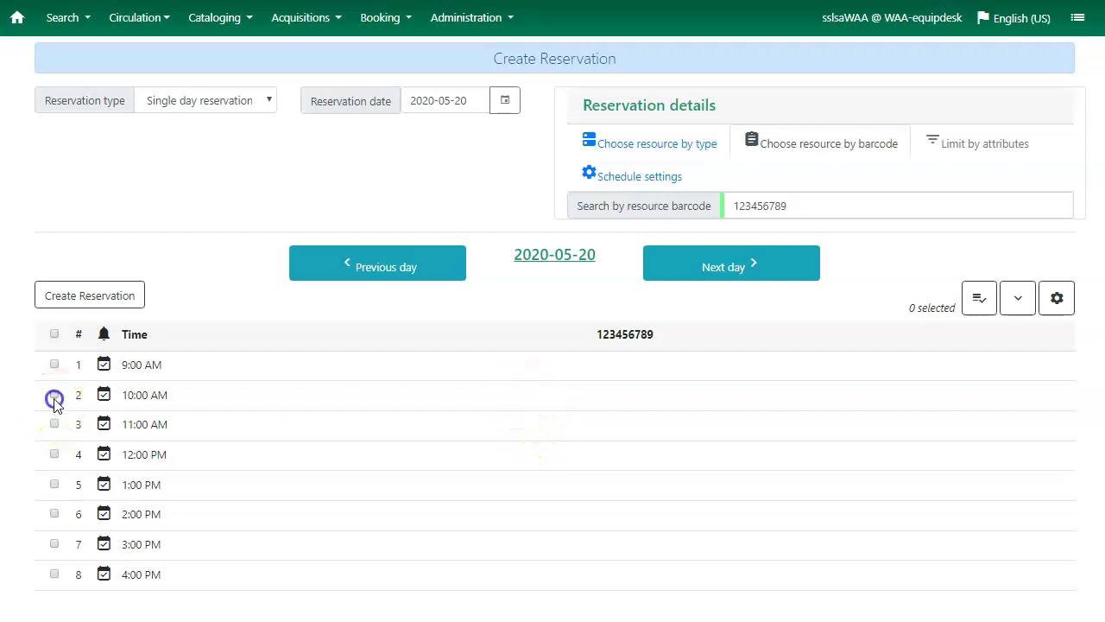
pyautogui.click(53, 424)
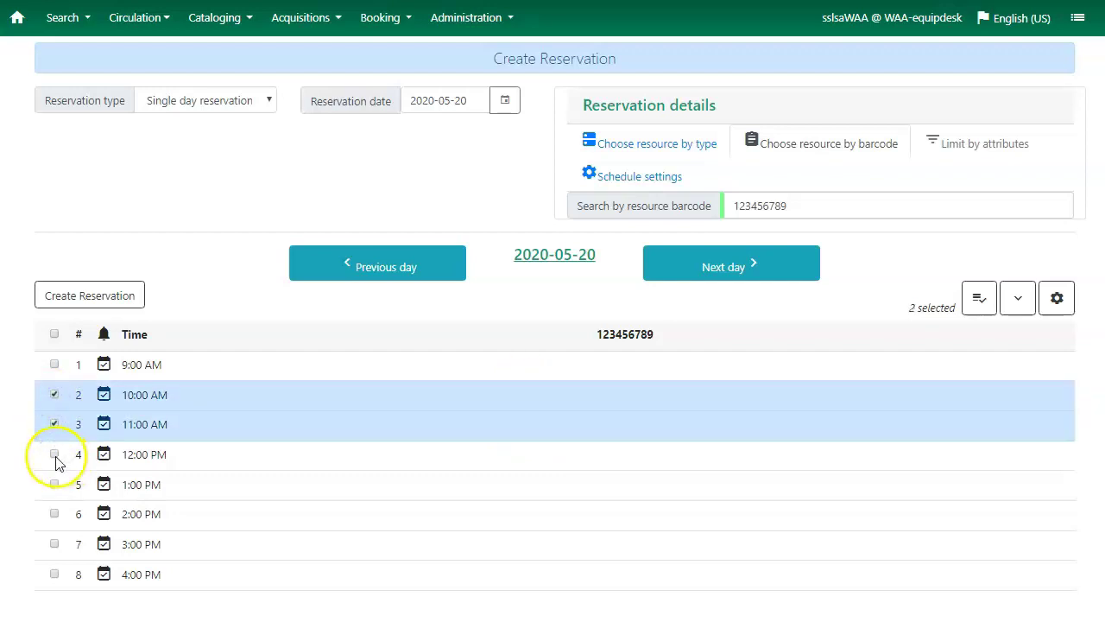
pyautogui.click(54, 454)
# Reserve all eight slots on 2020-05-20 for the patron's barcode and confirm it
pyautogui.click(54, 336)
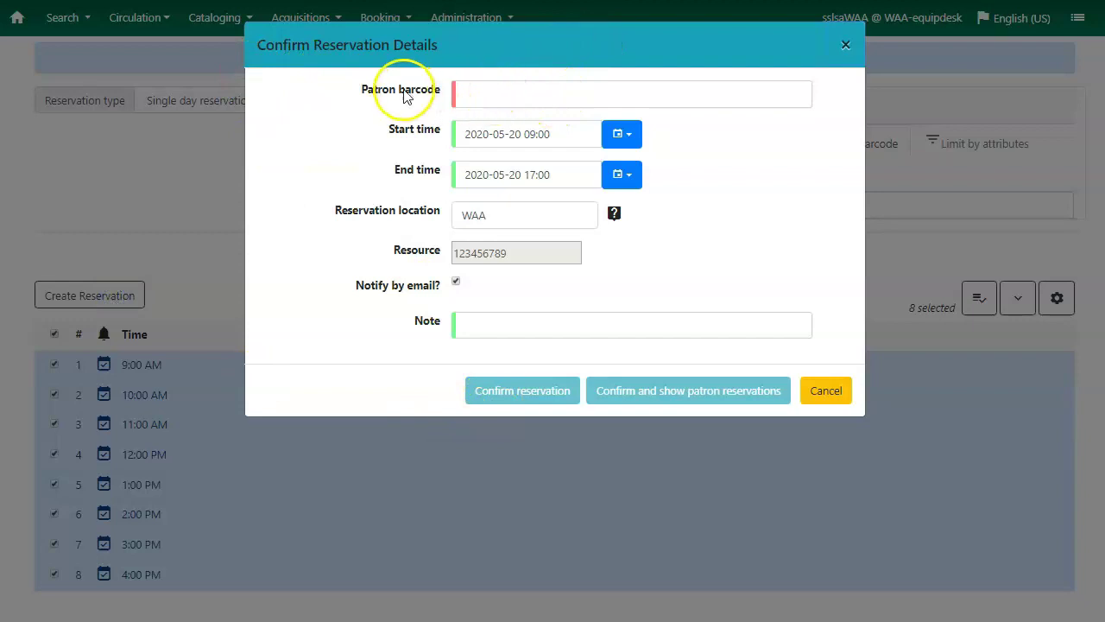
pyautogui.click(476, 95)
pyautogui.write('23472000875360')
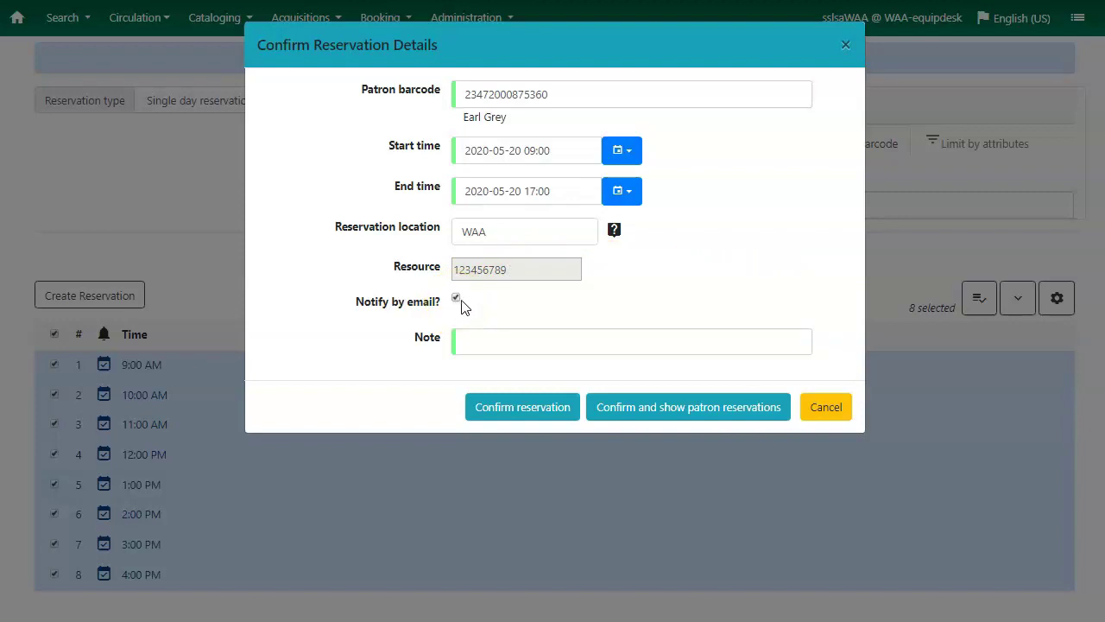
pyautogui.click(489, 349)
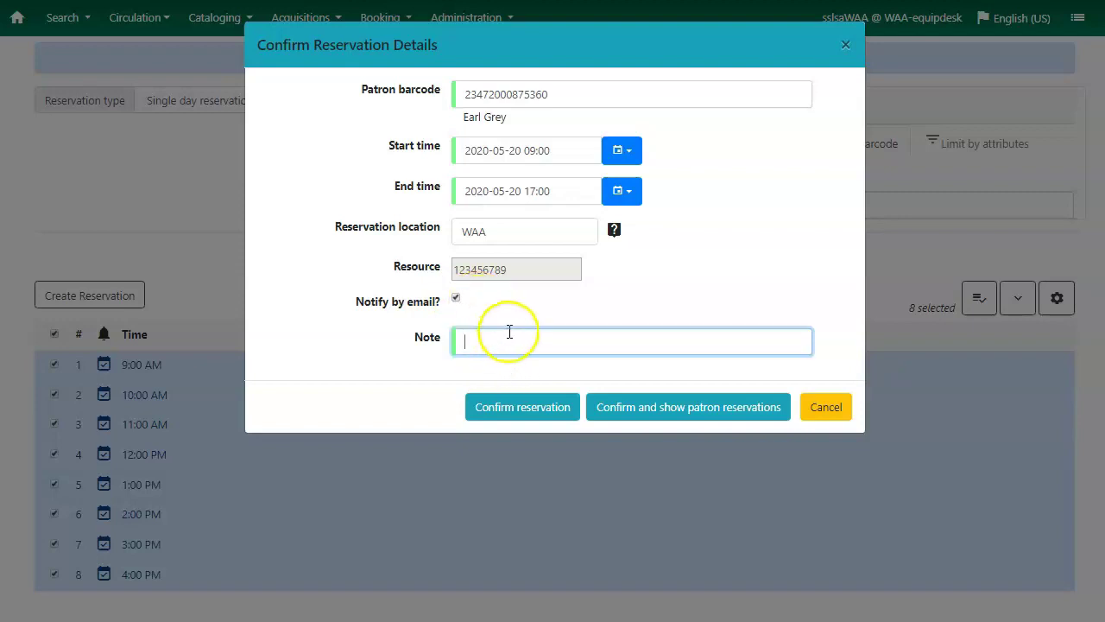
pyautogui.click(528, 416)
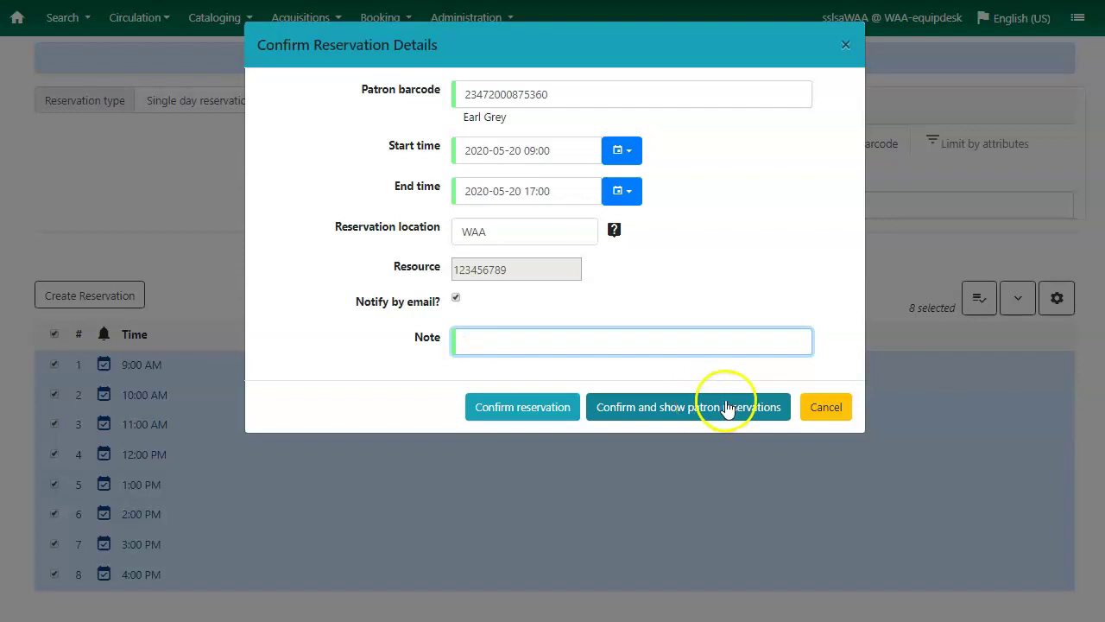
pyautogui.click(677, 403)
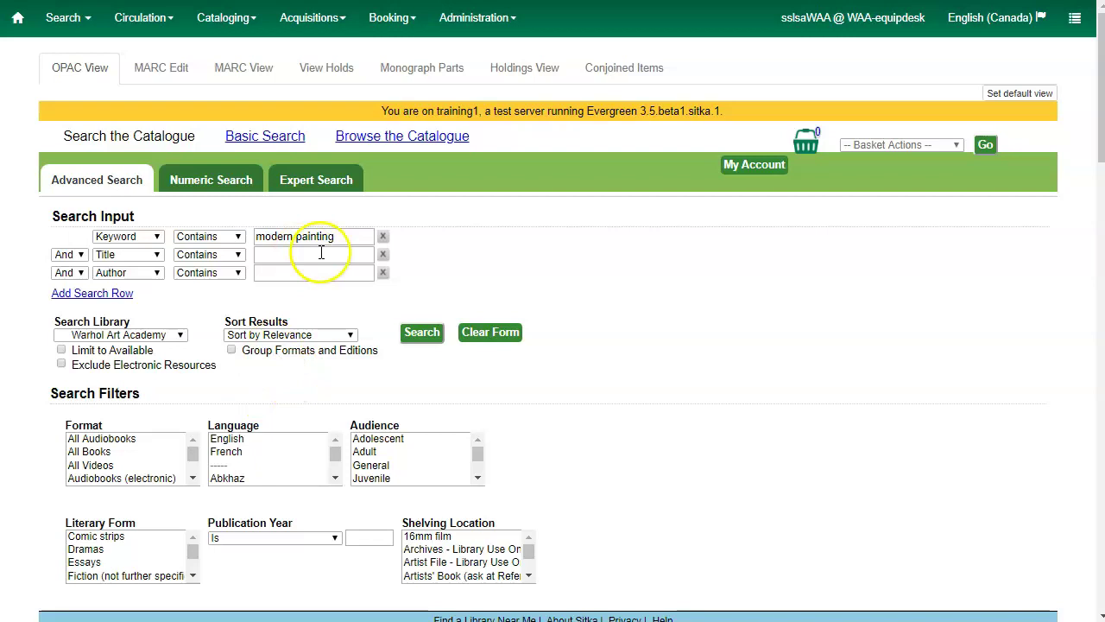
# Search 'modern painting', open copy 30221957, and choose Book Item Now
pyautogui.click(421, 332)
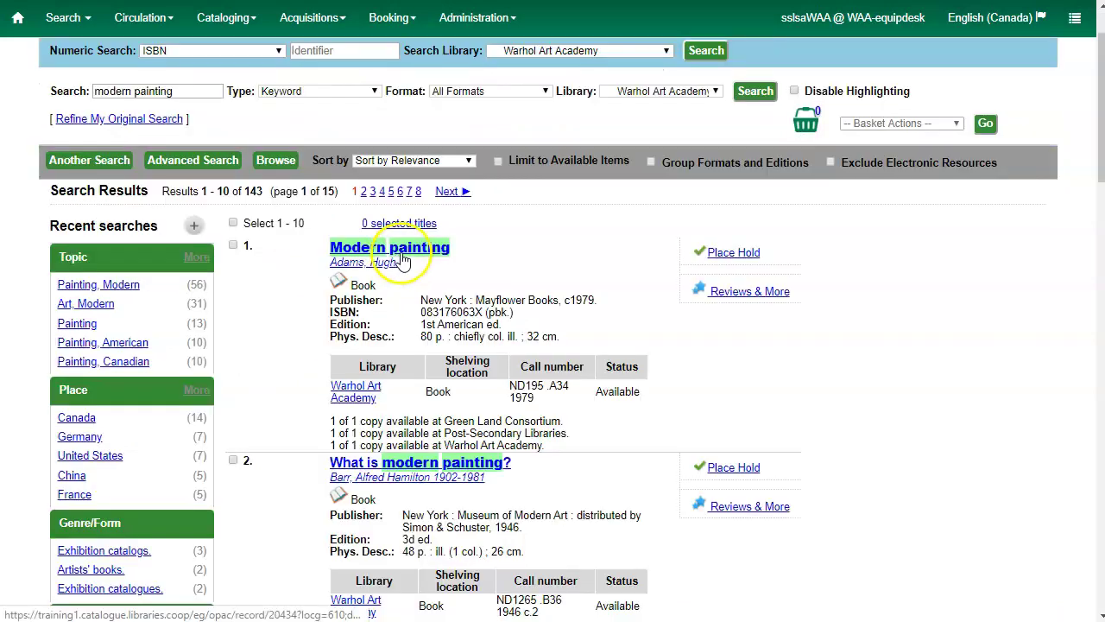
pyautogui.click(418, 253)
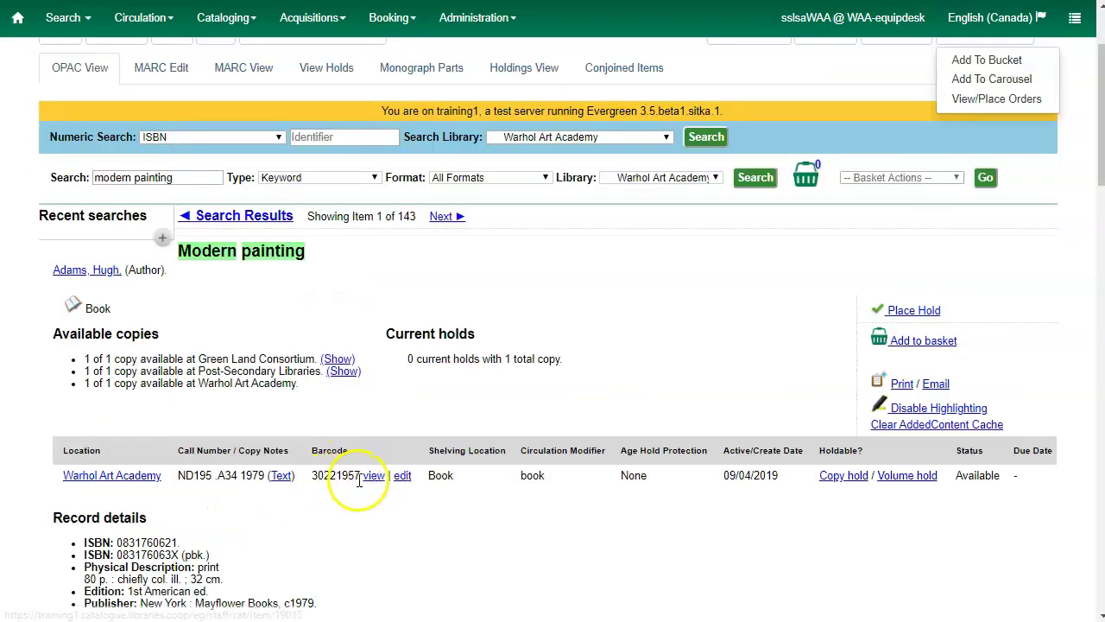
pyautogui.click(361, 477)
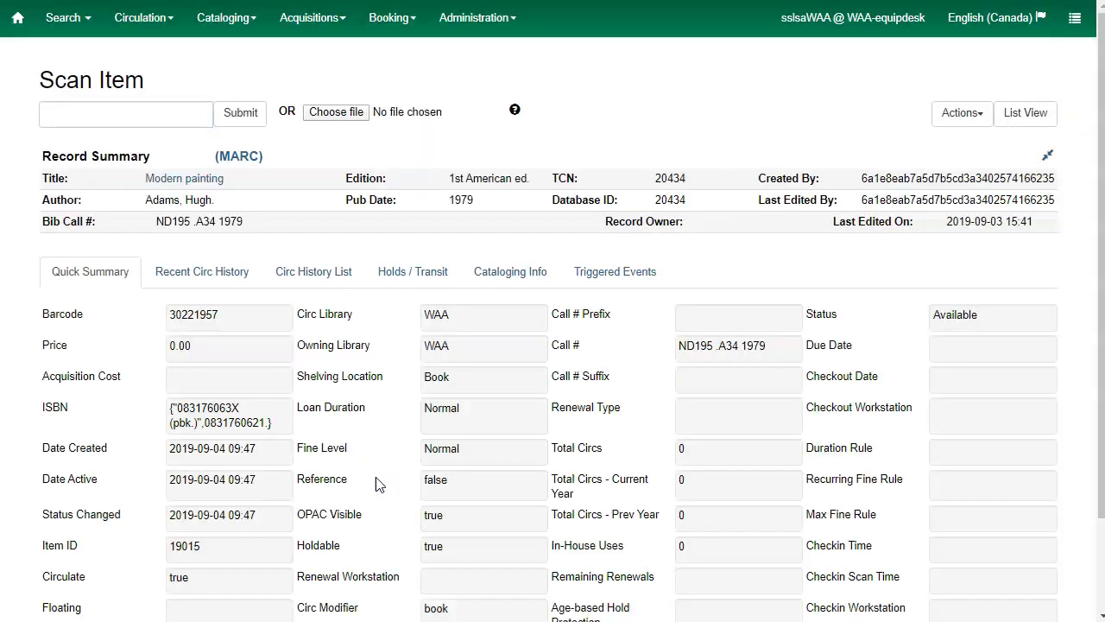
pyautogui.click(960, 116)
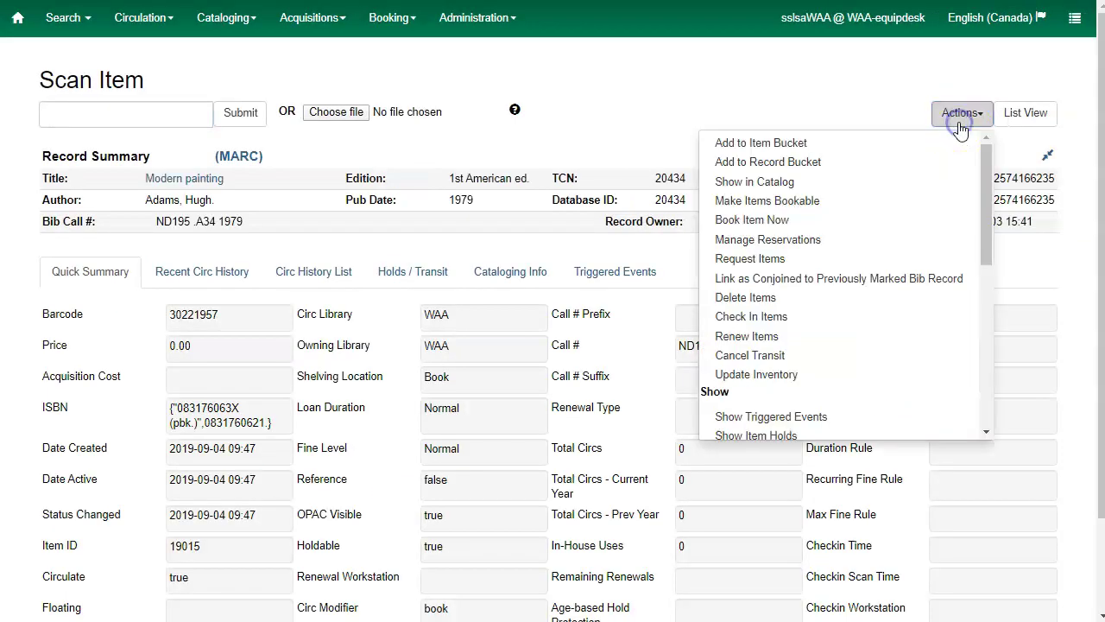
pyautogui.click(748, 219)
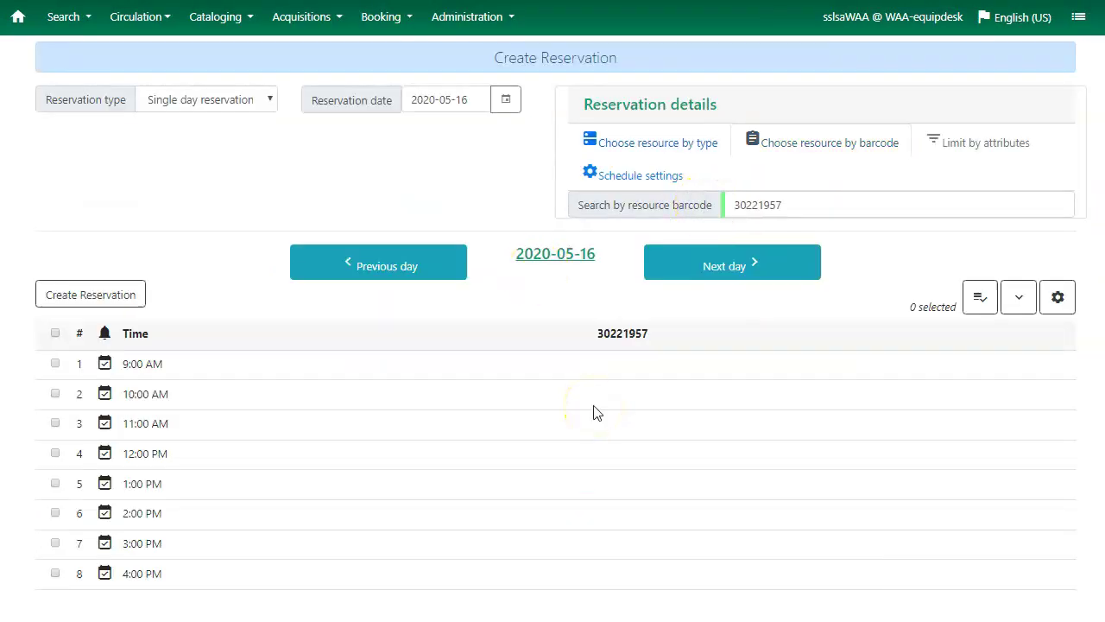
# Pick 2020-05-21 with the 12:00 and 1:00 PM slots for a new reservation
pyautogui.click(505, 100)
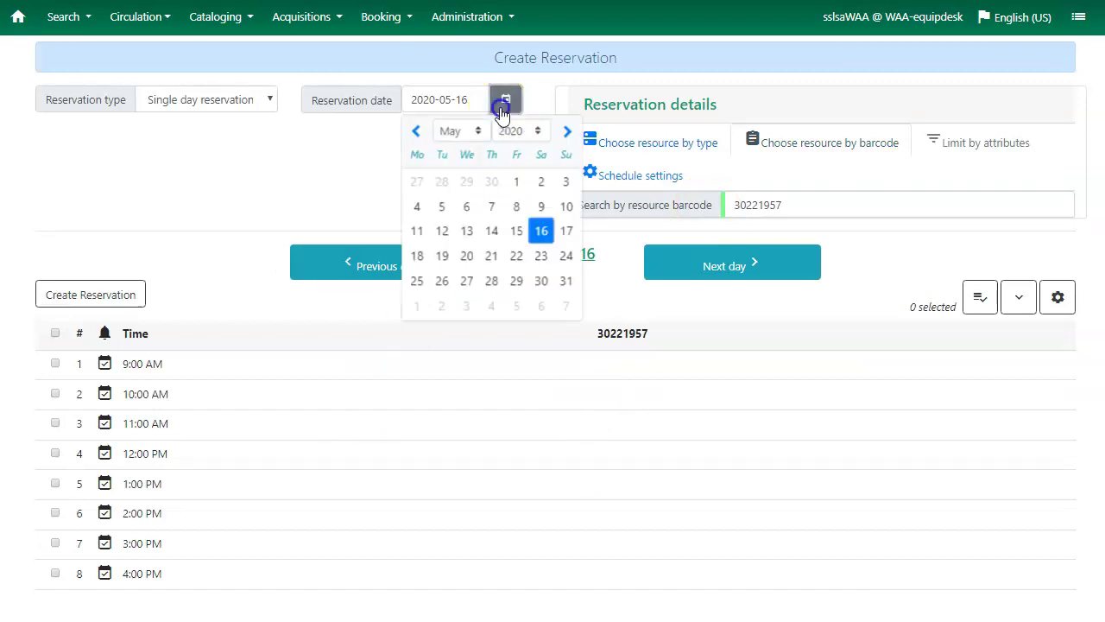
pyautogui.click(491, 255)
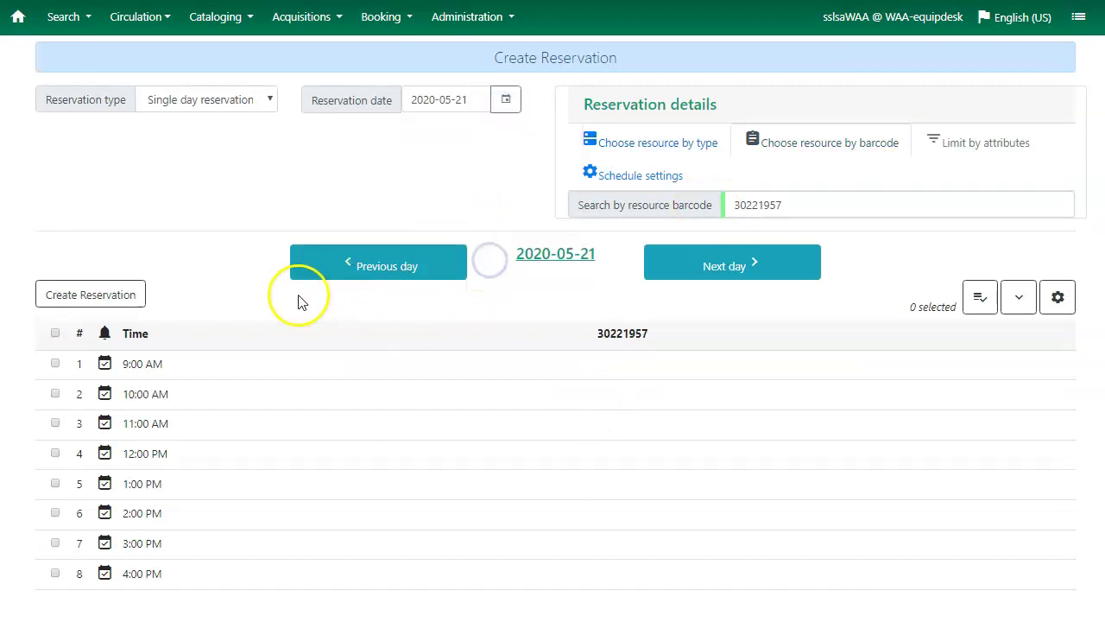
pyautogui.click(56, 453)
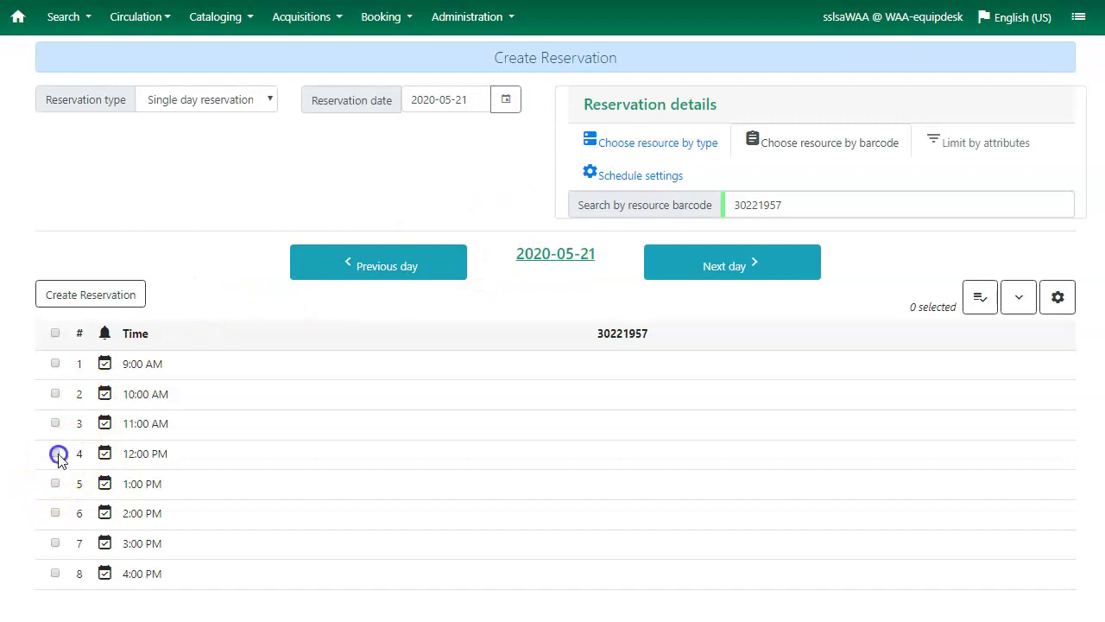
pyautogui.click(55, 484)
pyautogui.click(84, 293)
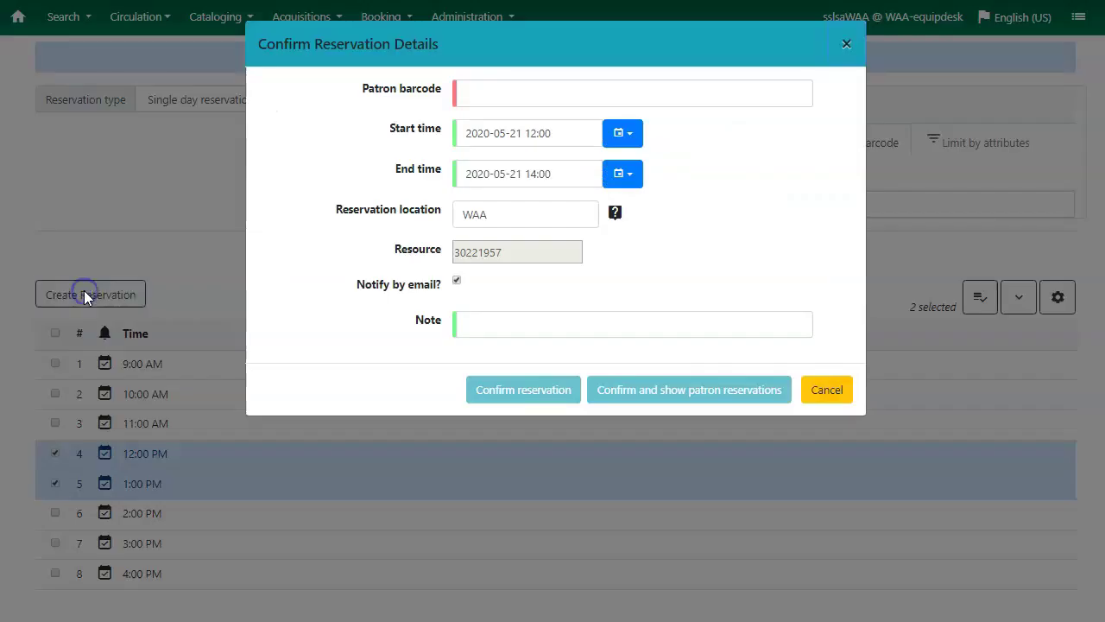
# Enter the staff patron's barcode and confirm the reservation
pyautogui.click(485, 99)
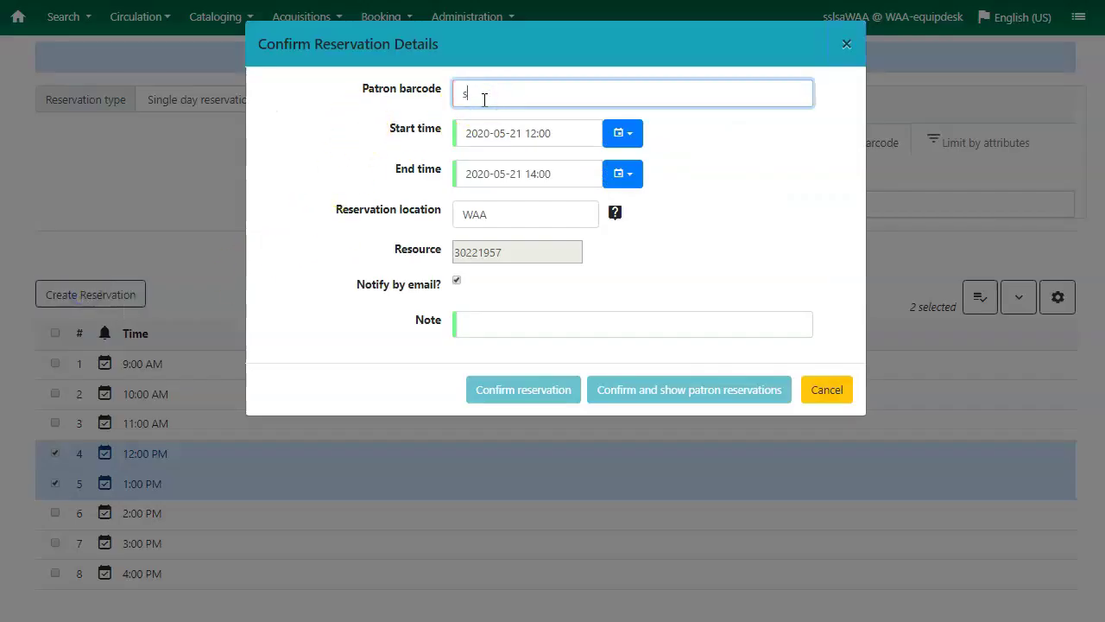
pyautogui.write('sslsaWAA')
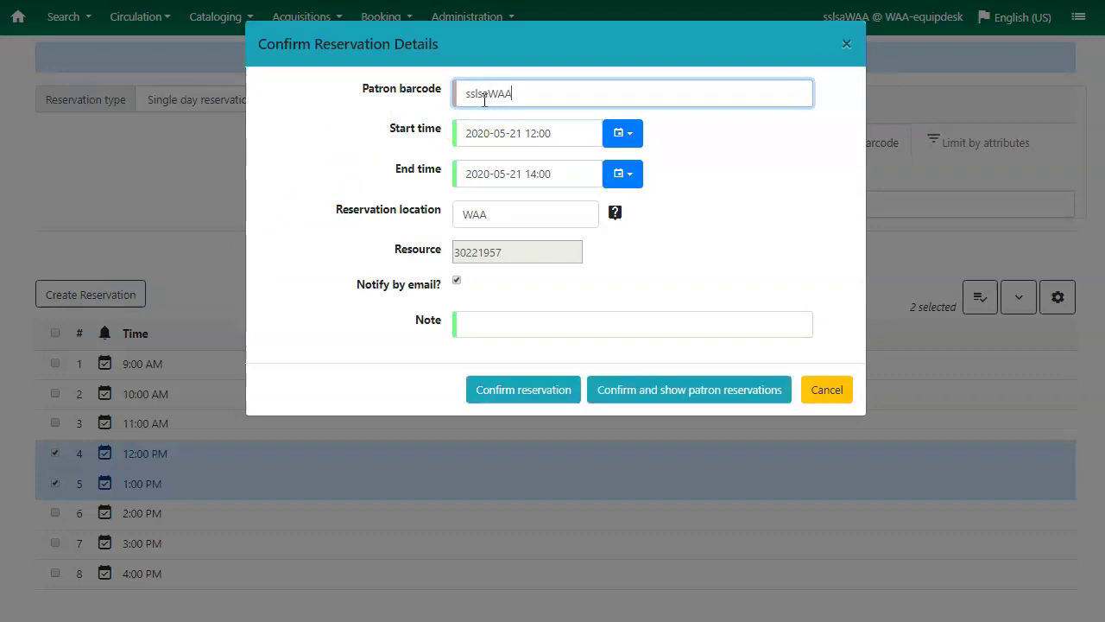
pyautogui.press('Tab')
pyautogui.click(291, 185)
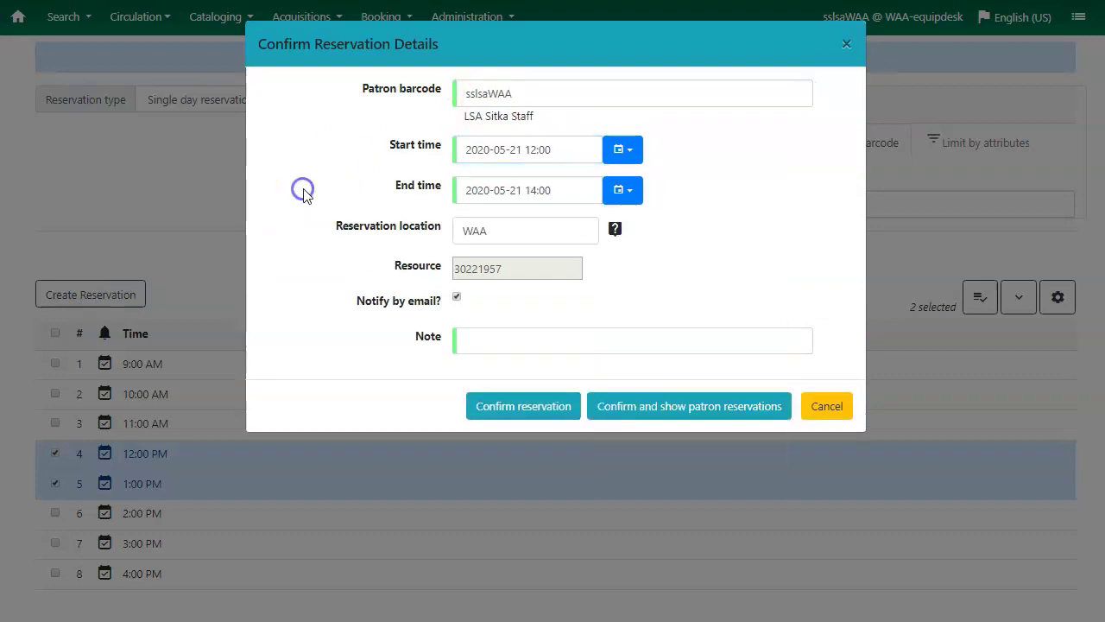
pyautogui.click(522, 415)
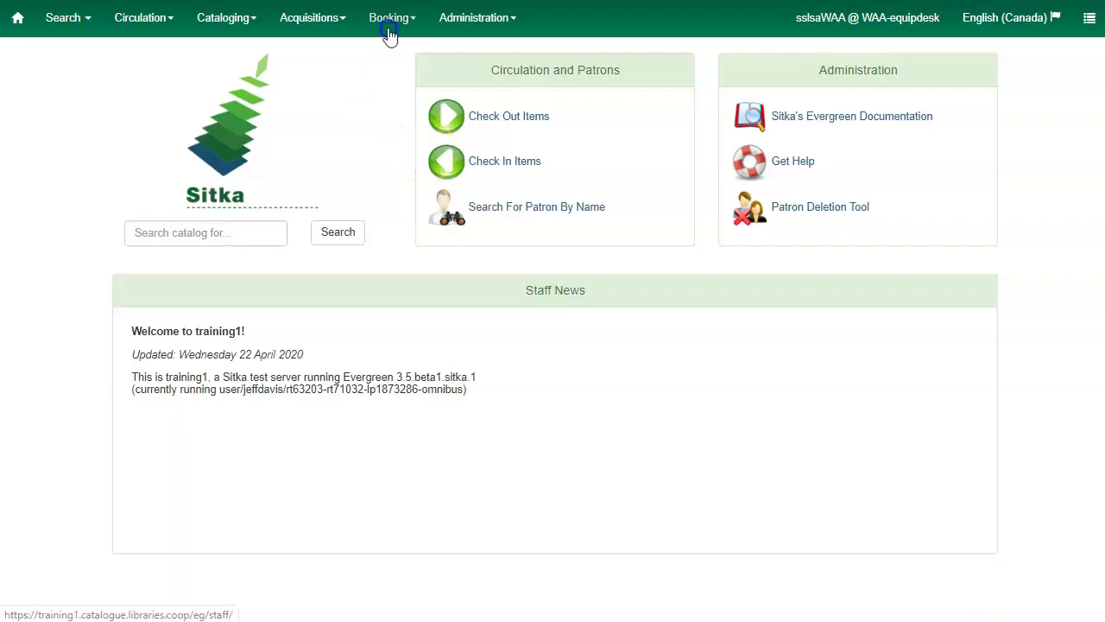
# Open the WAA Booking Pull List and reload it for 1 day, then for 10 days
pyautogui.click(388, 19)
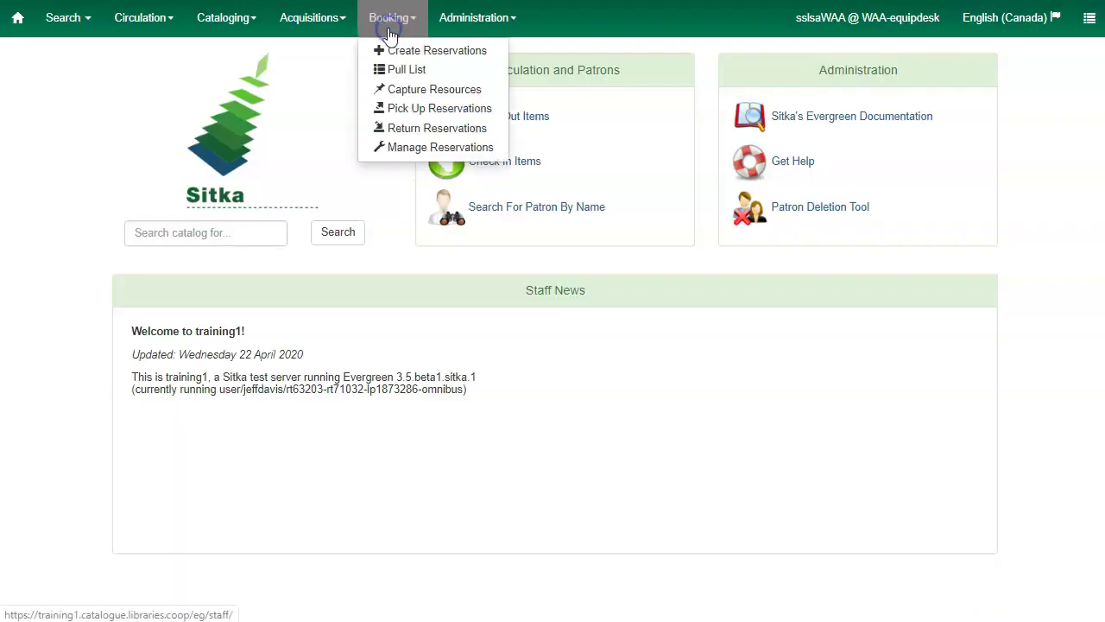
pyautogui.click(416, 73)
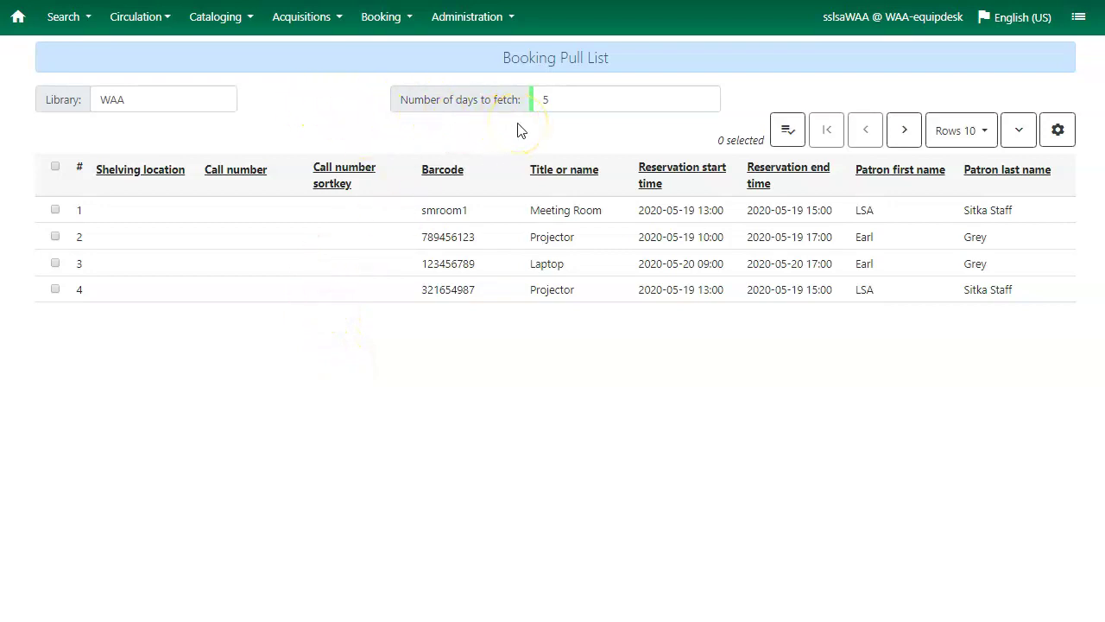
pyautogui.click(581, 108)
pyautogui.doubleClick(544, 99)
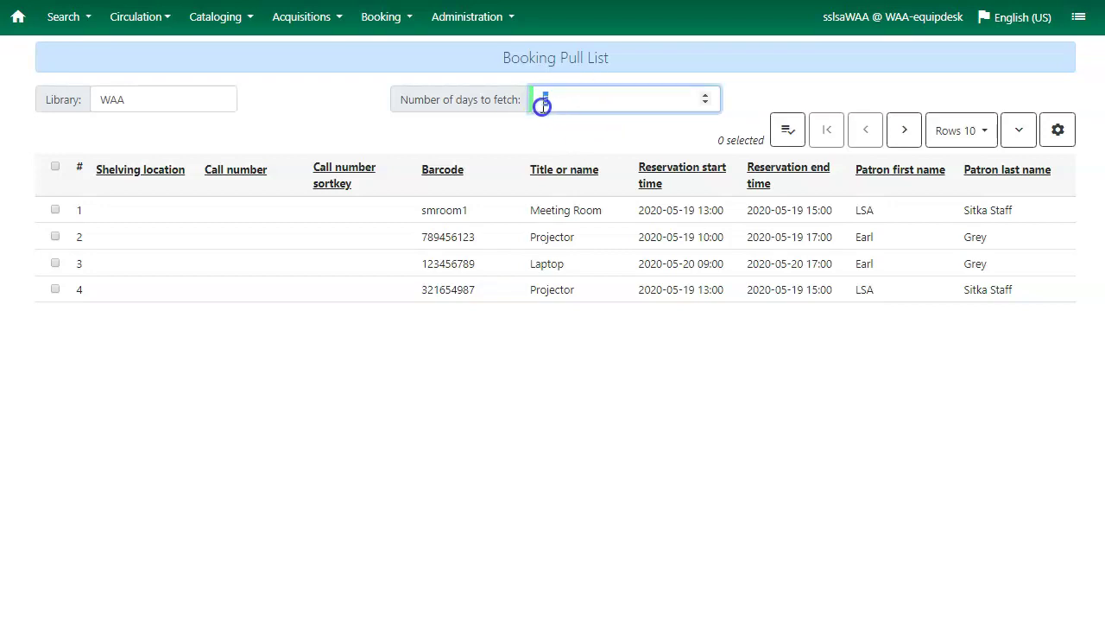
pyautogui.write('1')
pyautogui.press('Tab')
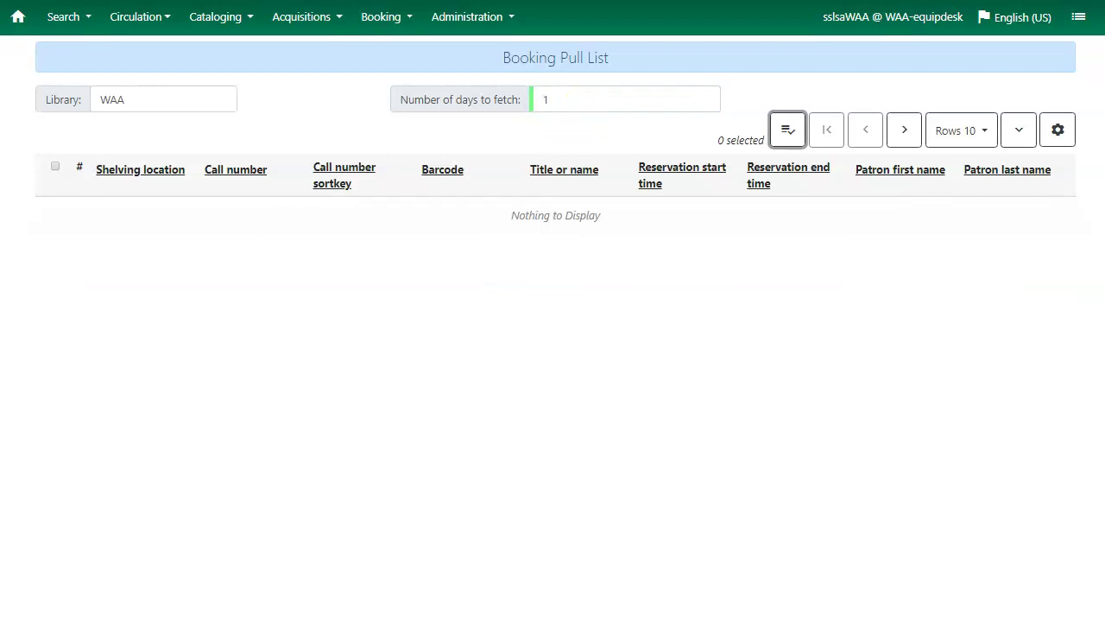
pyautogui.click(567, 101)
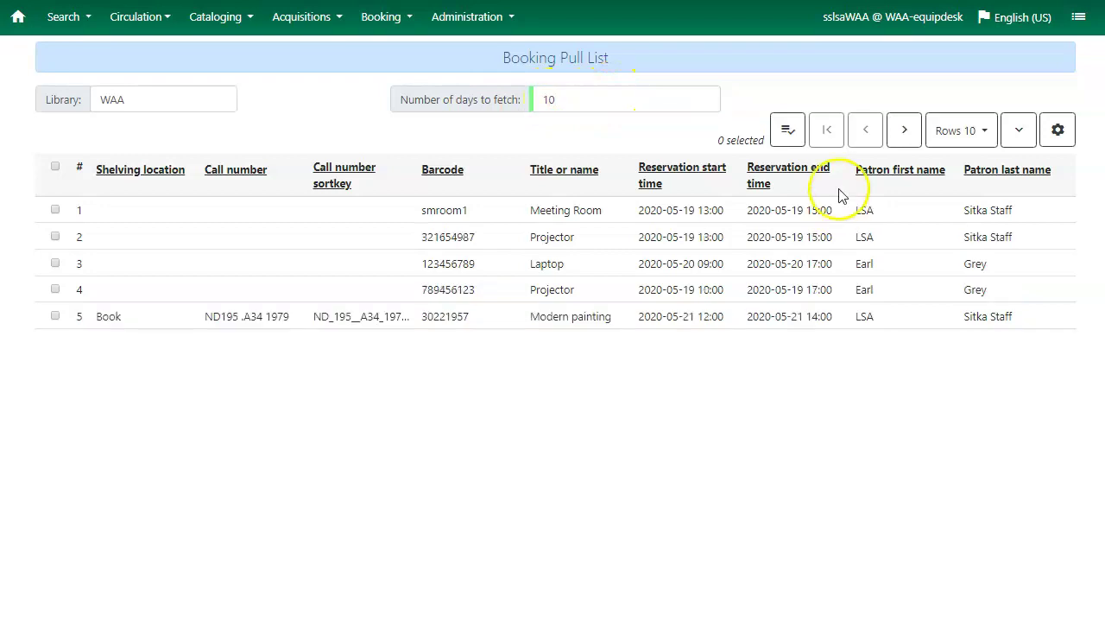
pyautogui.click(787, 129)
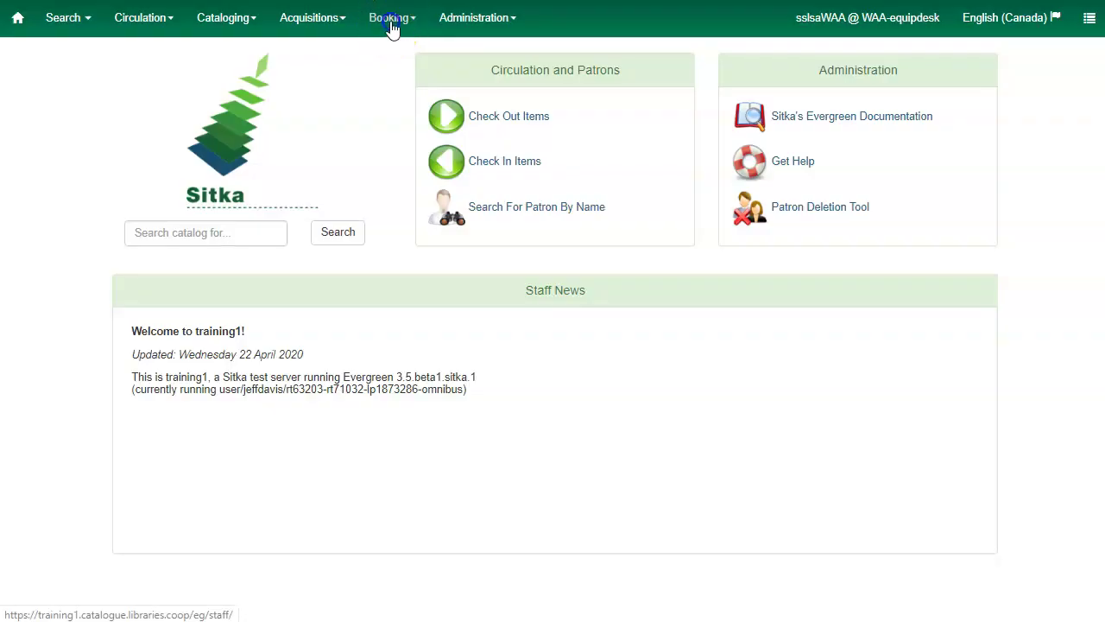
# Capture the reserved Projector with barcode 321654987 on the Capture Resources page
pyautogui.click(388, 21)
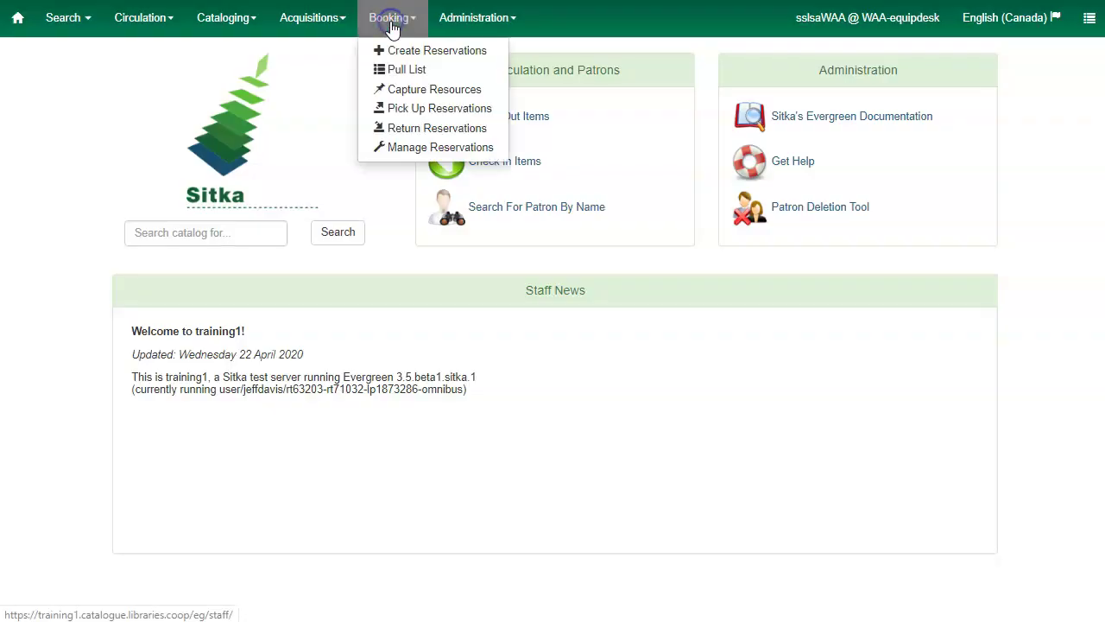
pyautogui.click(412, 93)
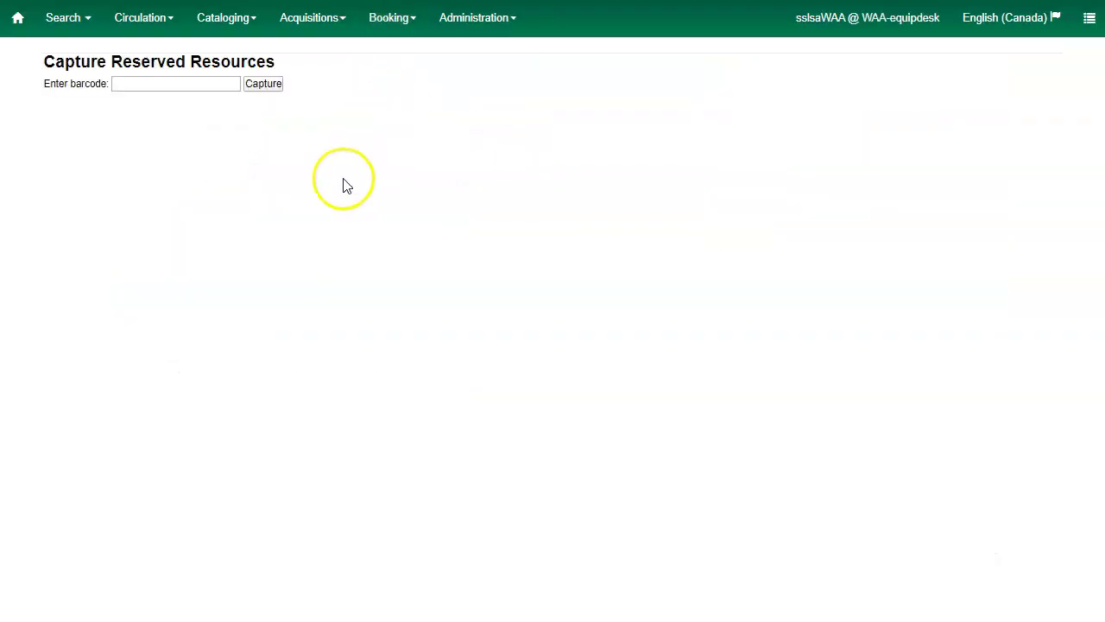
pyautogui.click(155, 83)
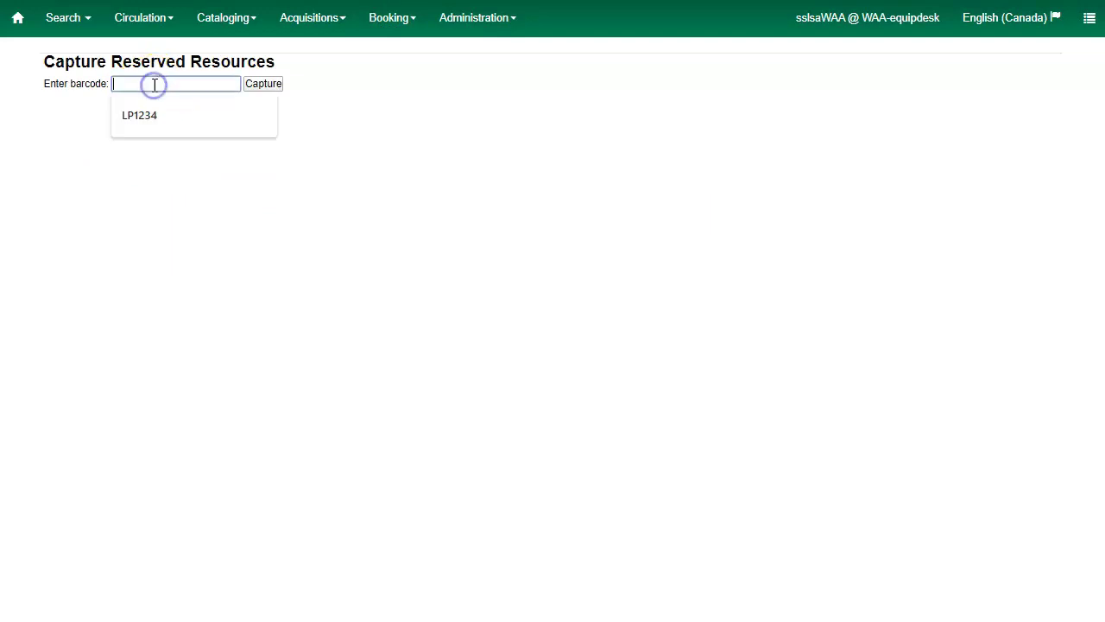
pyautogui.write('321654987')
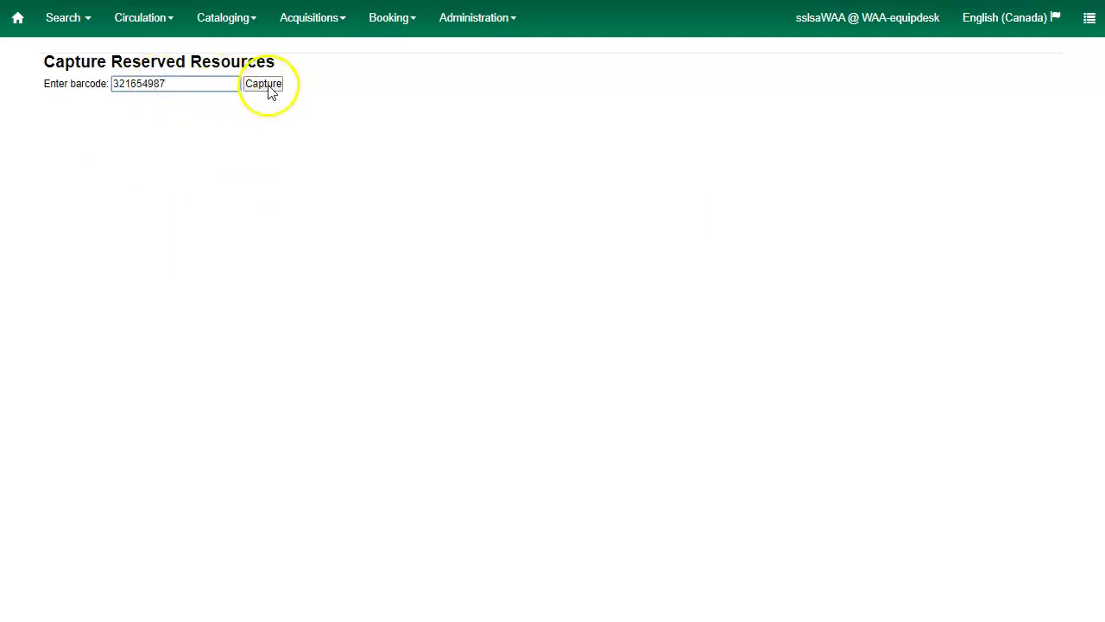
pyautogui.click(267, 83)
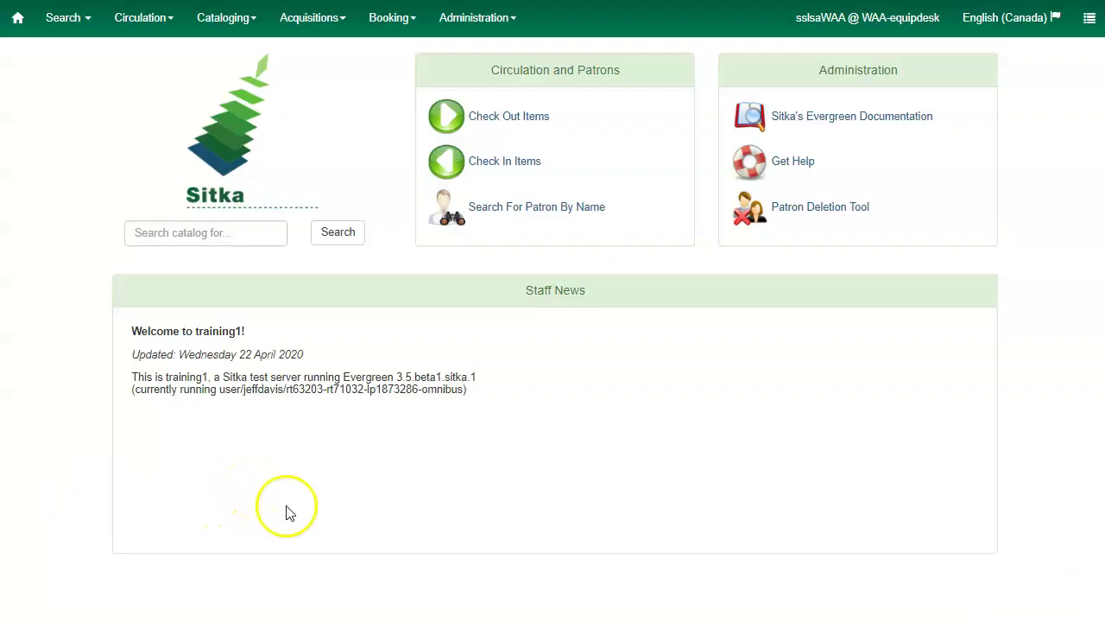
pyautogui.click(394, 30)
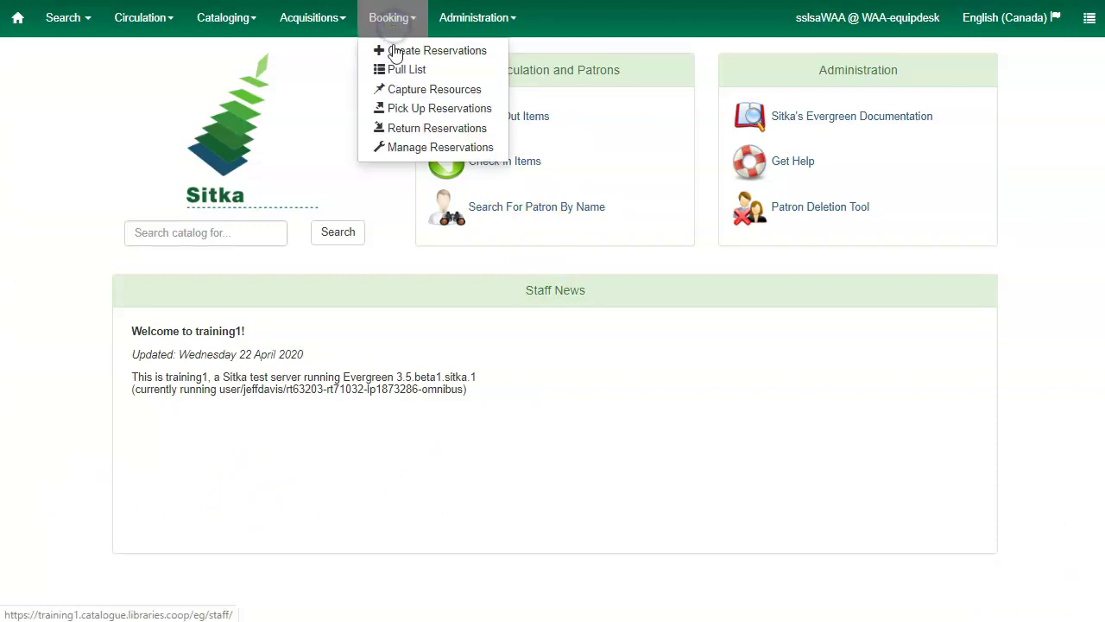
# Load the patron's reservations on Pick Up Reservations using the patron barcode
pyautogui.click(409, 109)
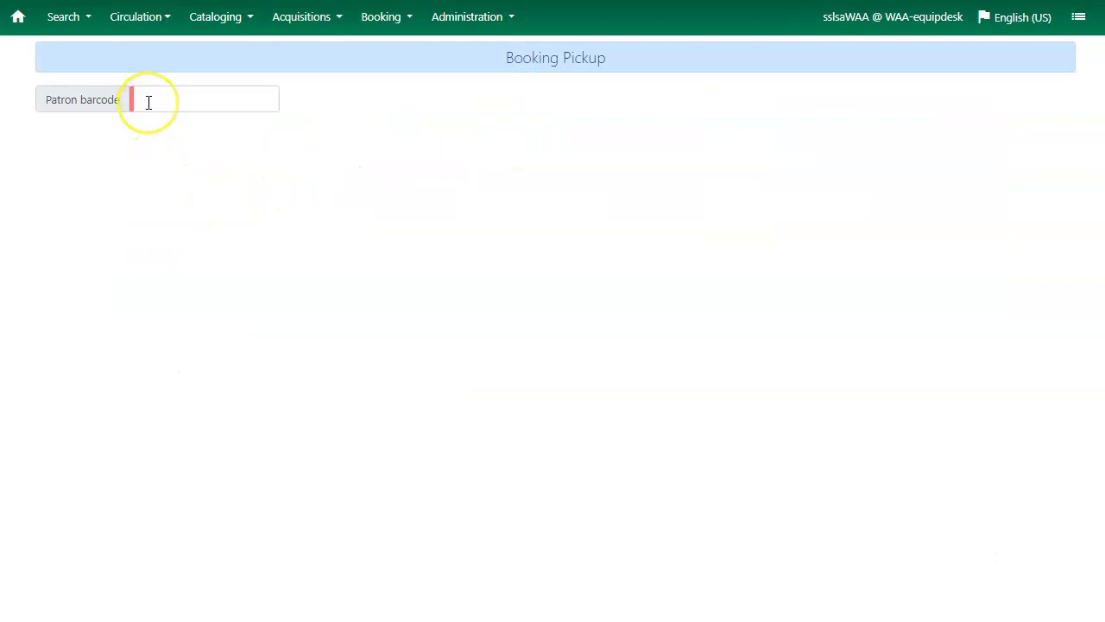
pyautogui.write('23472000875360')
pyautogui.press('Return')
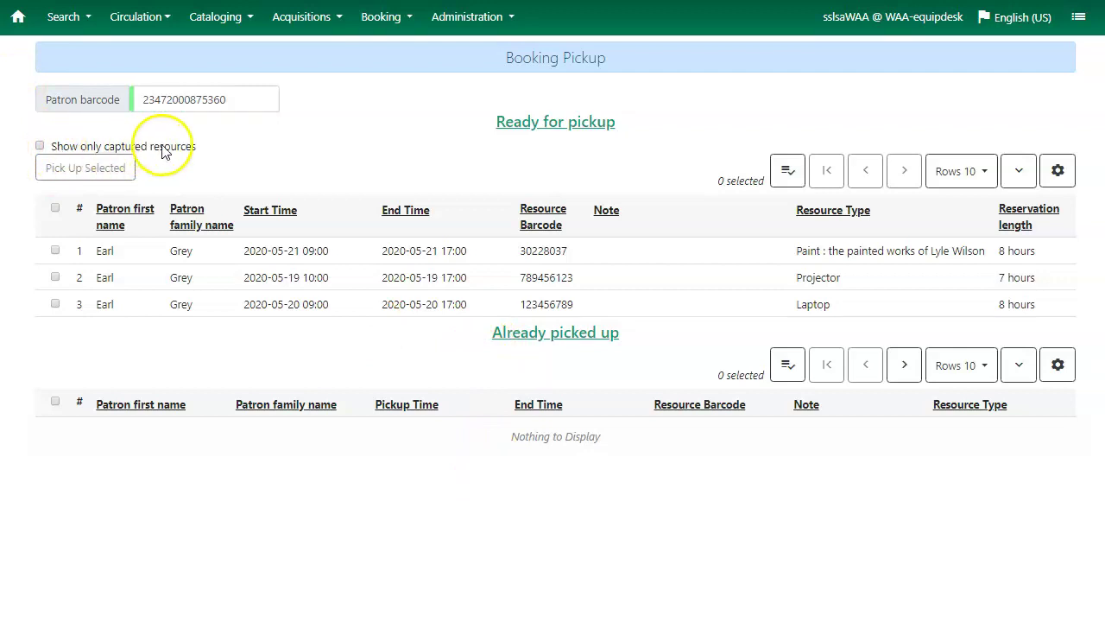
# Show only captured resources and mark the Projector reservation as picked up
pyautogui.click(41, 147)
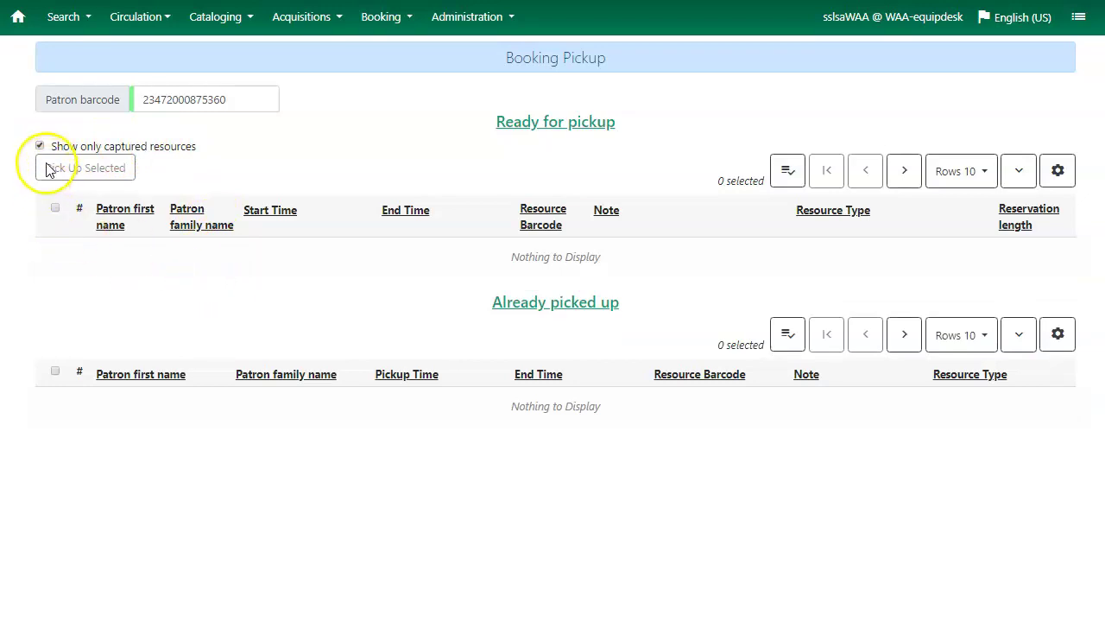
pyautogui.click(40, 146)
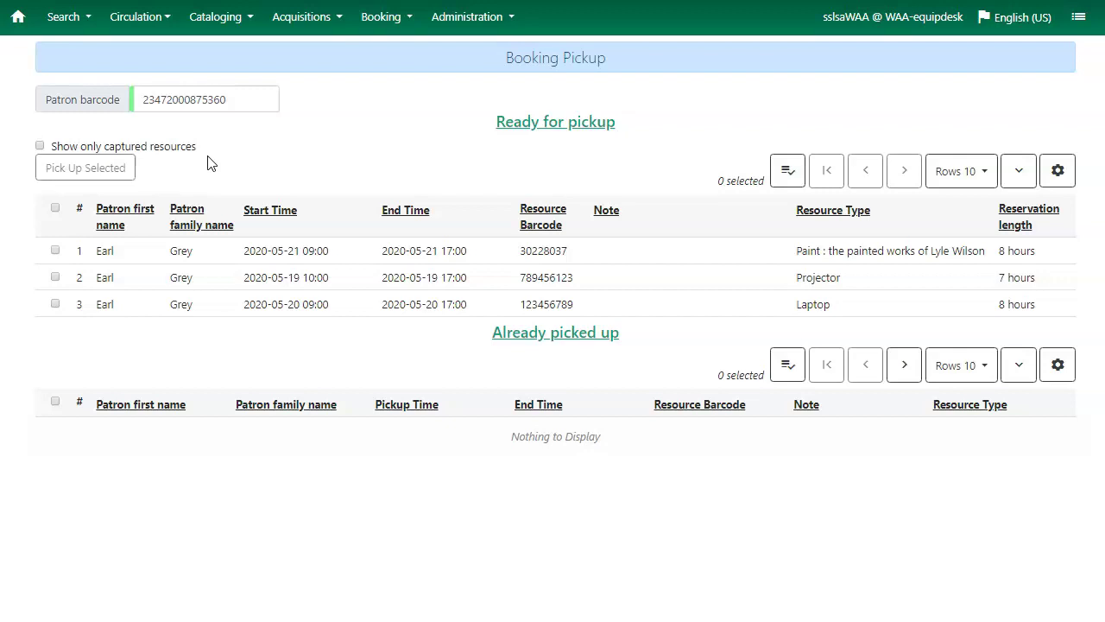
pyautogui.click(39, 146)
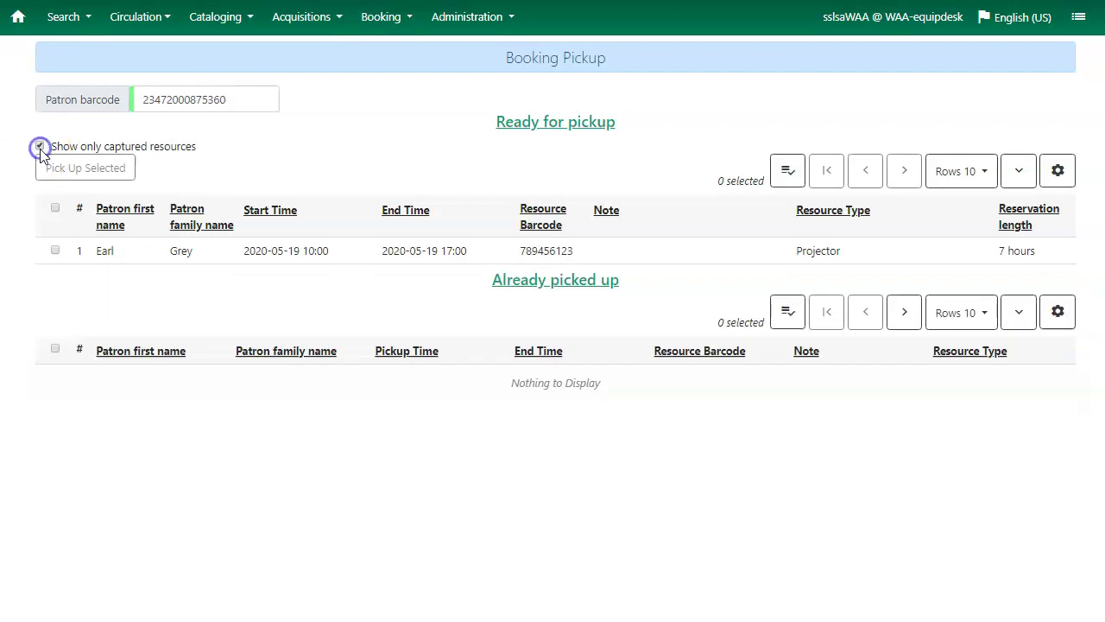
pyautogui.click(55, 251)
pyautogui.click(787, 172)
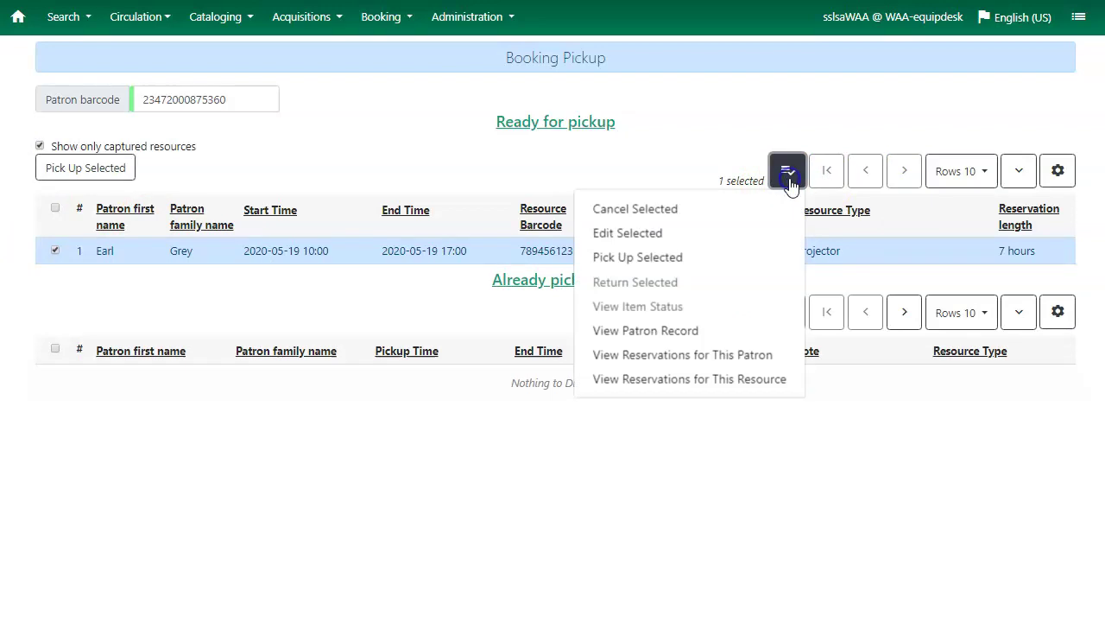
pyautogui.click(664, 263)
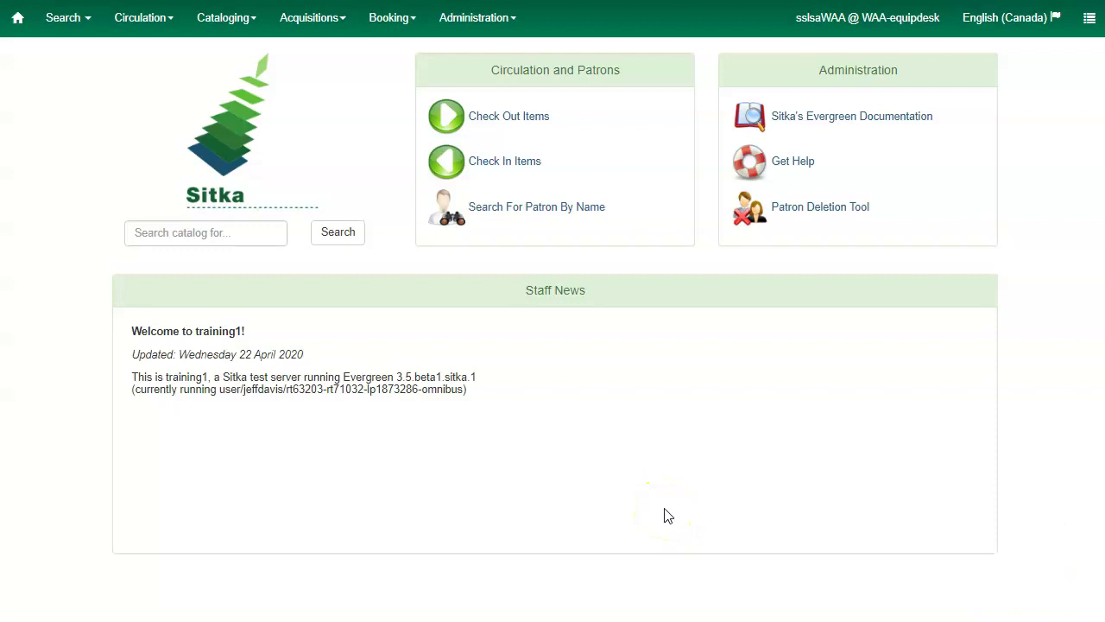
# Look up the patron's bookings on the Booking Return page using the patron barcode
pyautogui.click(407, 21)
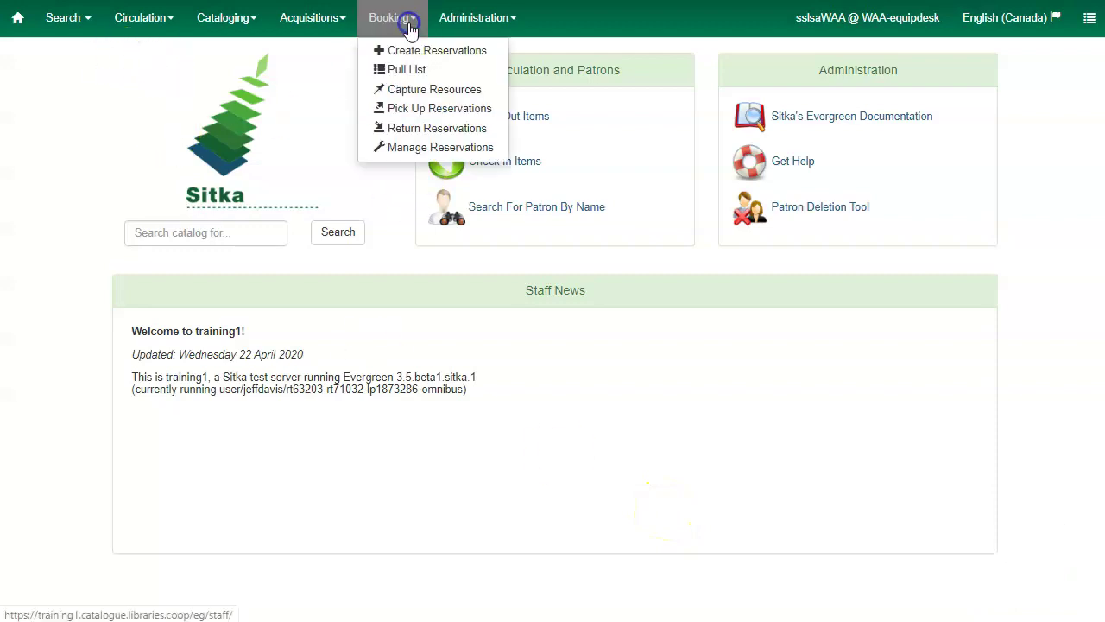
pyautogui.click(430, 134)
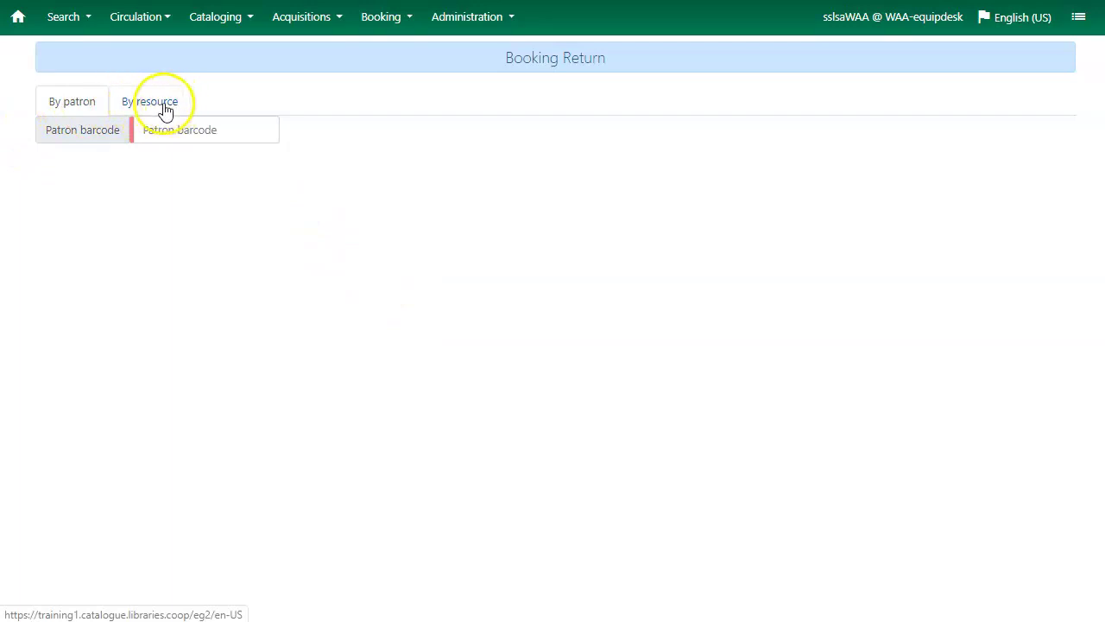
pyautogui.click(179, 131)
pyautogui.hotkey('ctrl', 'v')
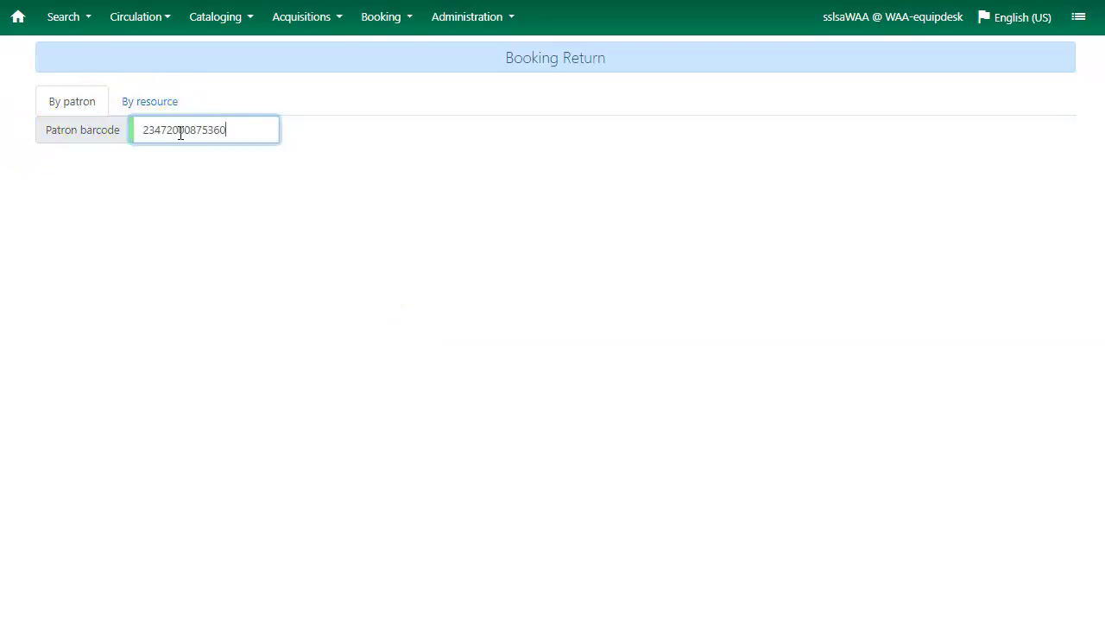
pyautogui.press('Return')
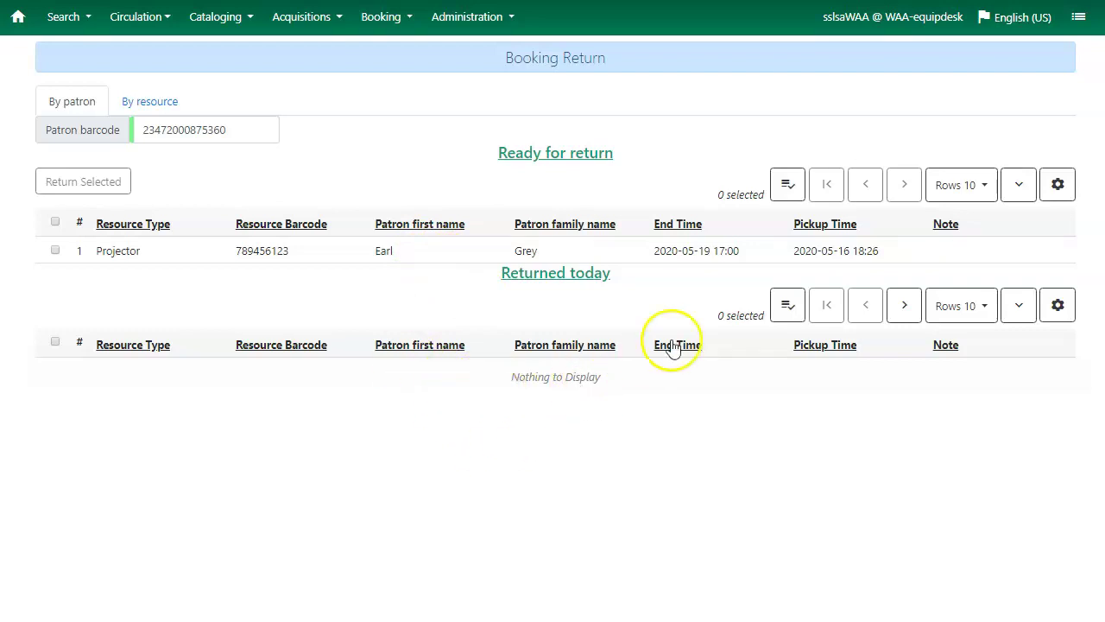
# Return the Projector booking with Return Selected
pyautogui.click(55, 250)
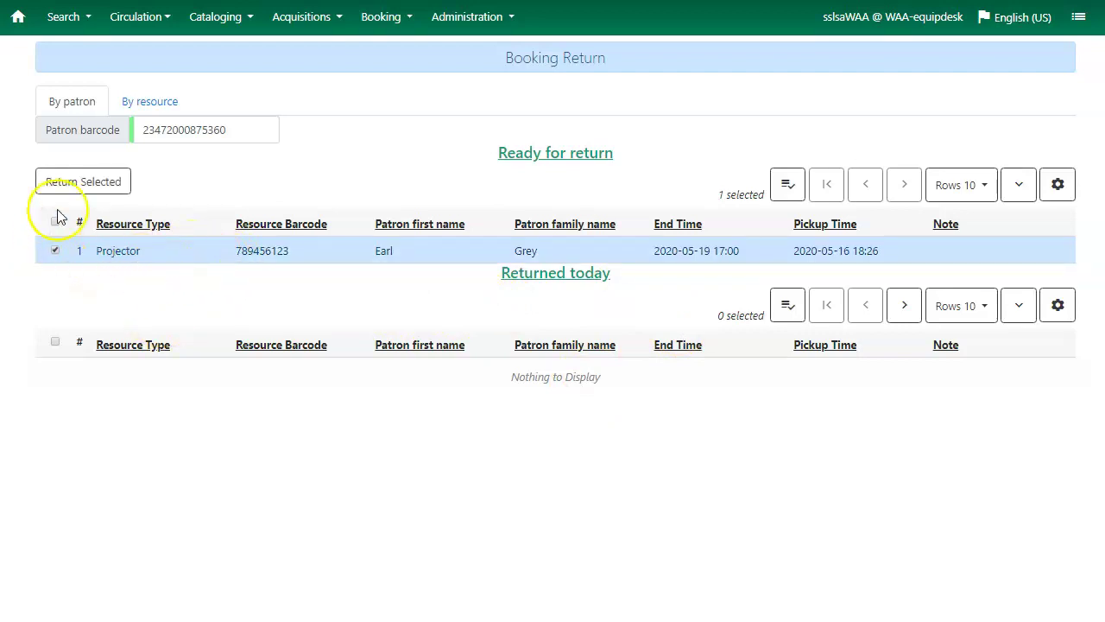
pyautogui.click(787, 184)
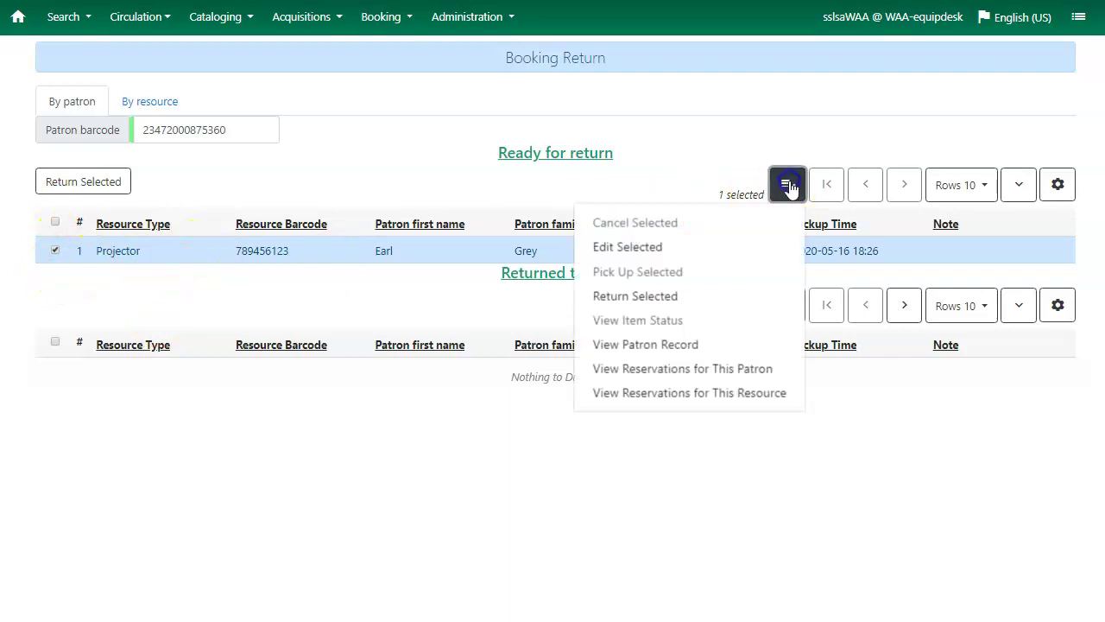
pyautogui.click(649, 298)
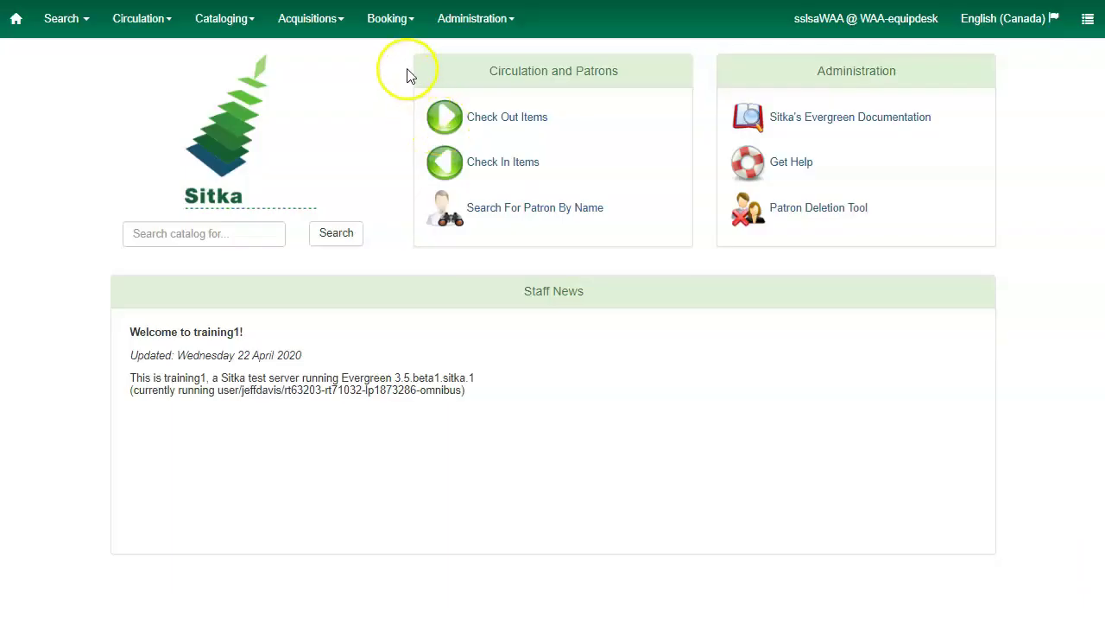
# Open Manage Reservations for WAA, check the rows-per-page options, and save the grid settings
pyautogui.click(388, 18)
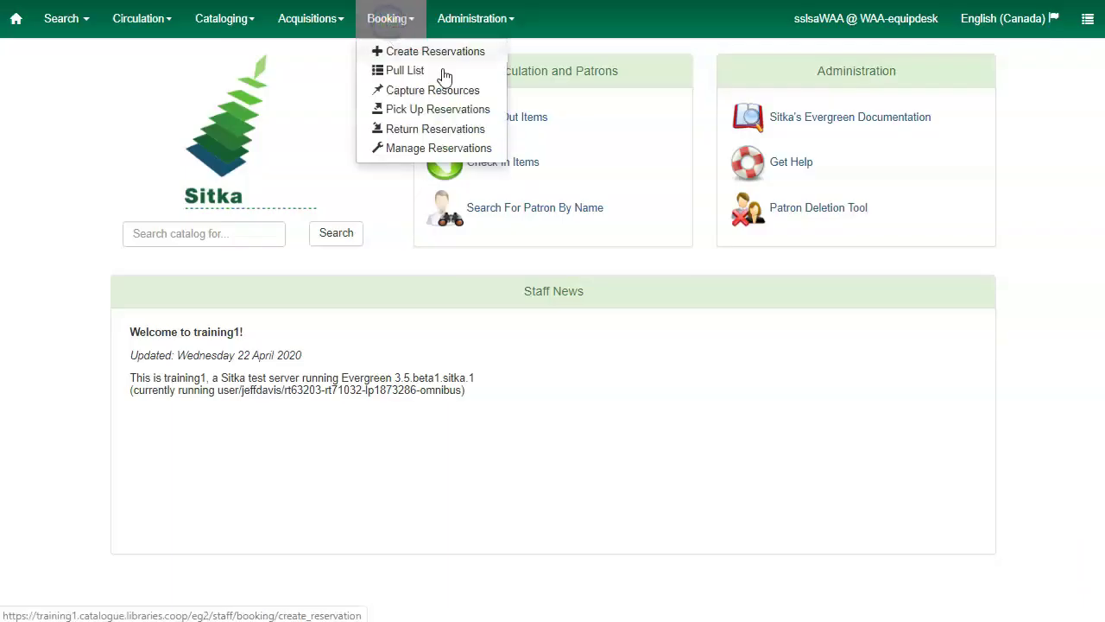
pyautogui.click(415, 156)
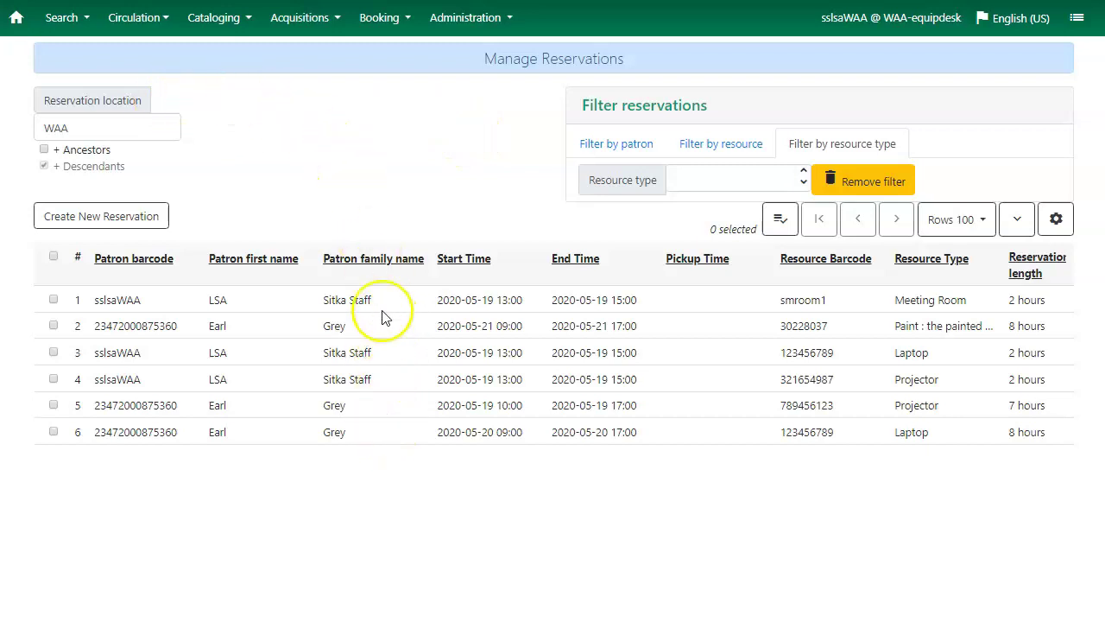
pyautogui.click(973, 221)
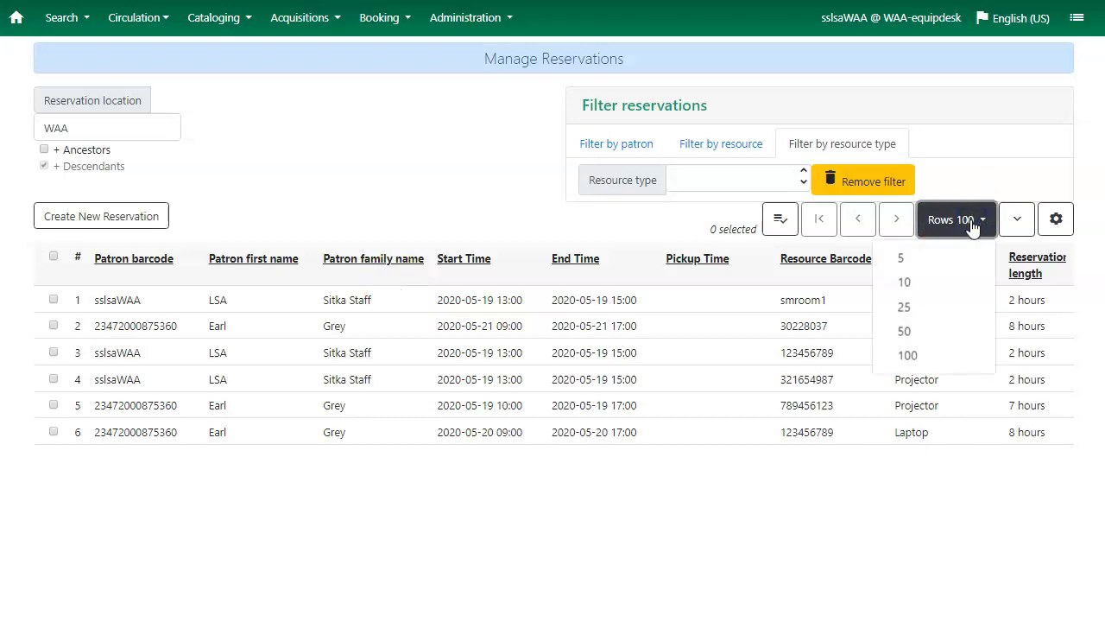
pyautogui.click(973, 225)
pyautogui.click(1057, 222)
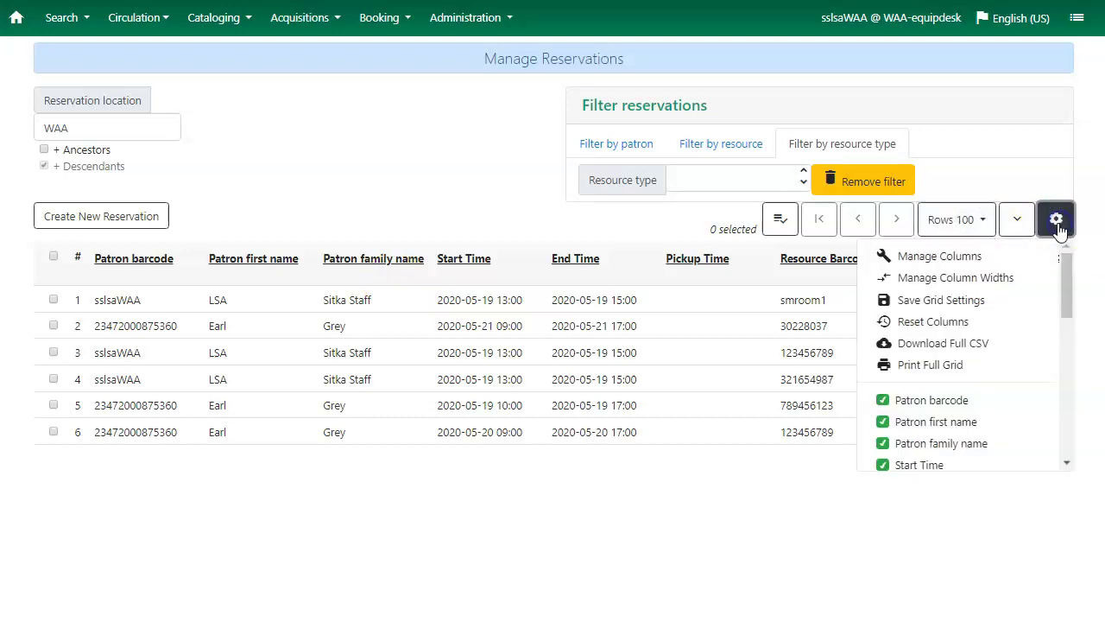
pyautogui.click(1058, 222)
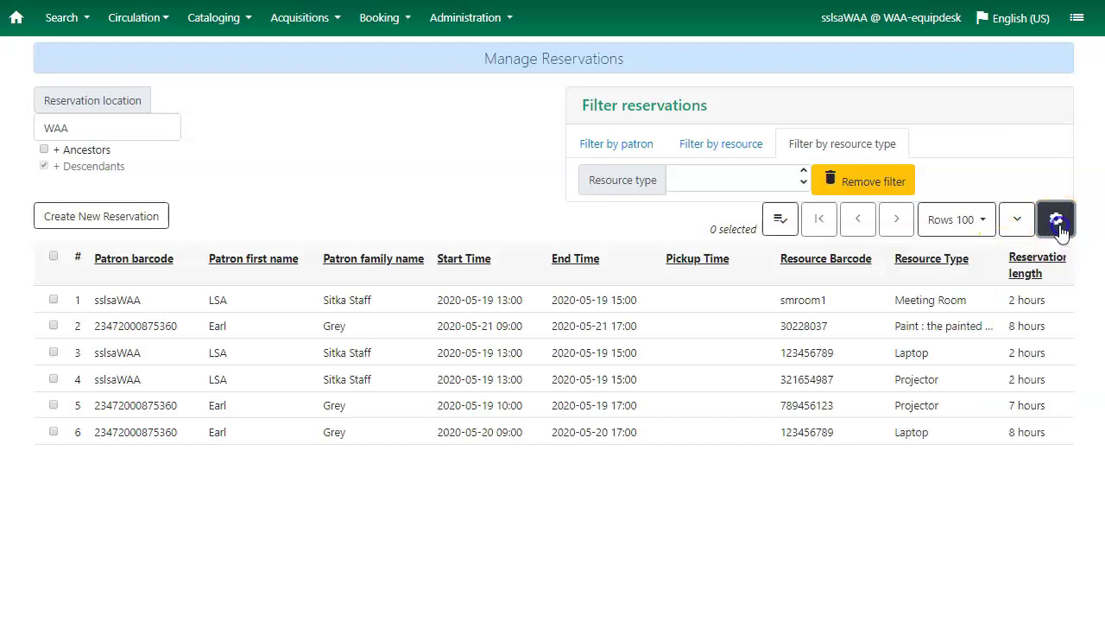
pyautogui.click(1059, 224)
pyautogui.click(963, 302)
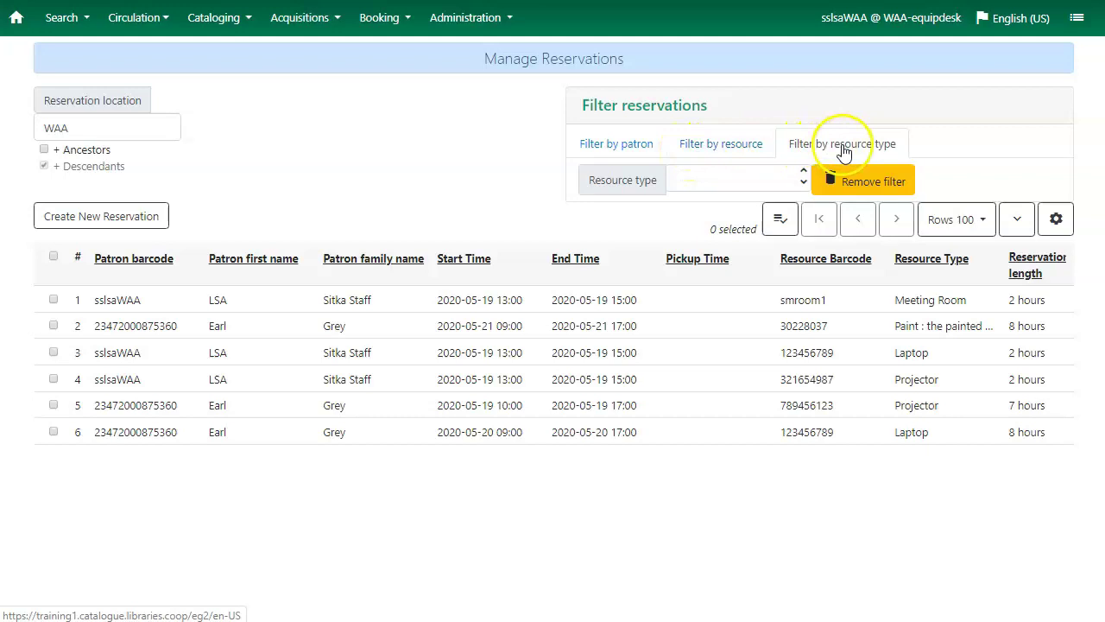
# Filter the reservations by a patron search
pyautogui.click(609, 147)
pyautogui.click(740, 182)
pyautogui.write('sslsaWAA')
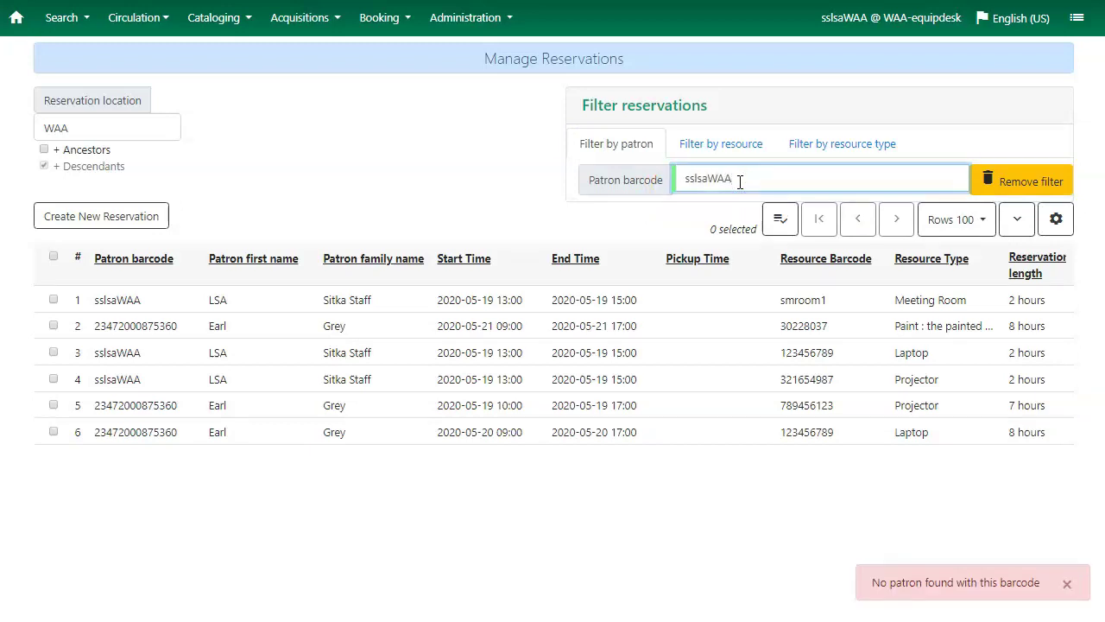
pyautogui.press('Return')
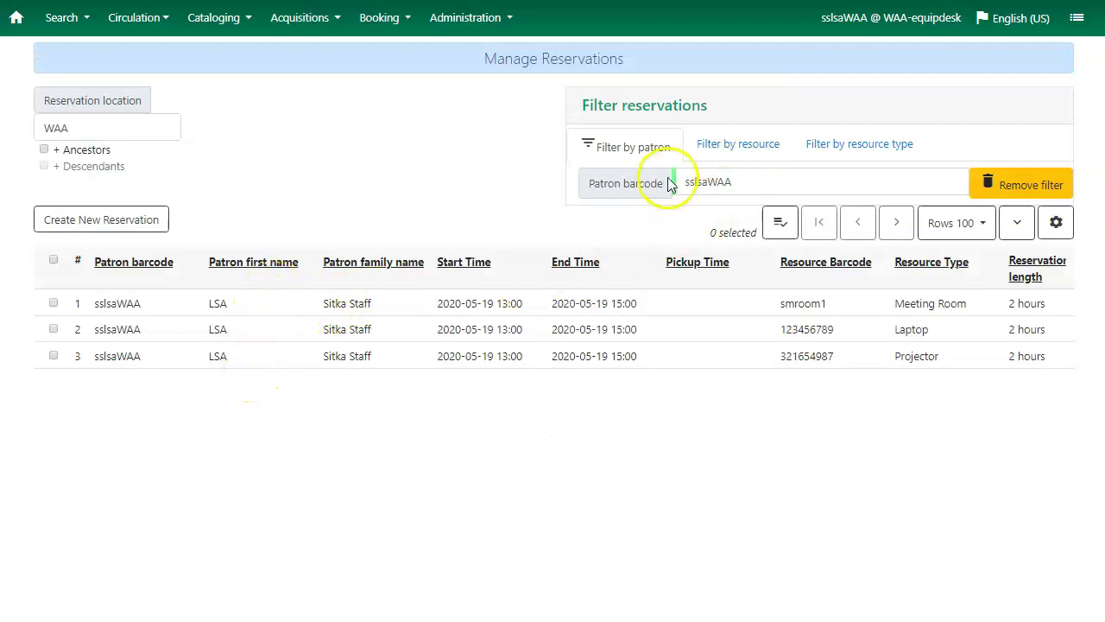
# Filter reservations by resource type Meeting Room, then switch to filtering by resource
pyautogui.click(828, 147)
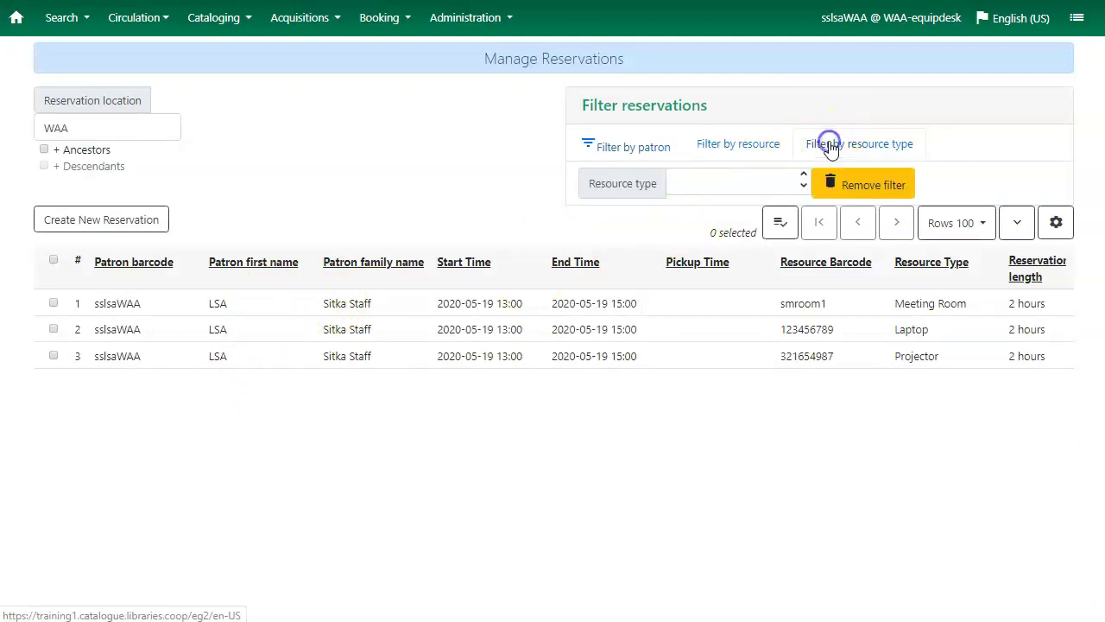
pyautogui.click(708, 181)
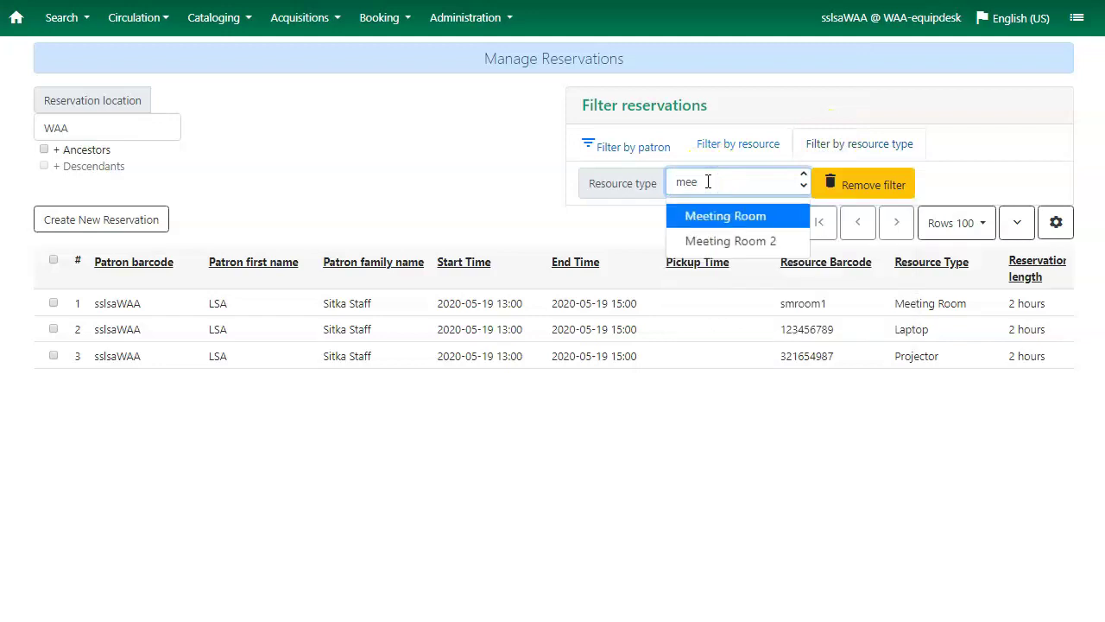
pyautogui.click(728, 222)
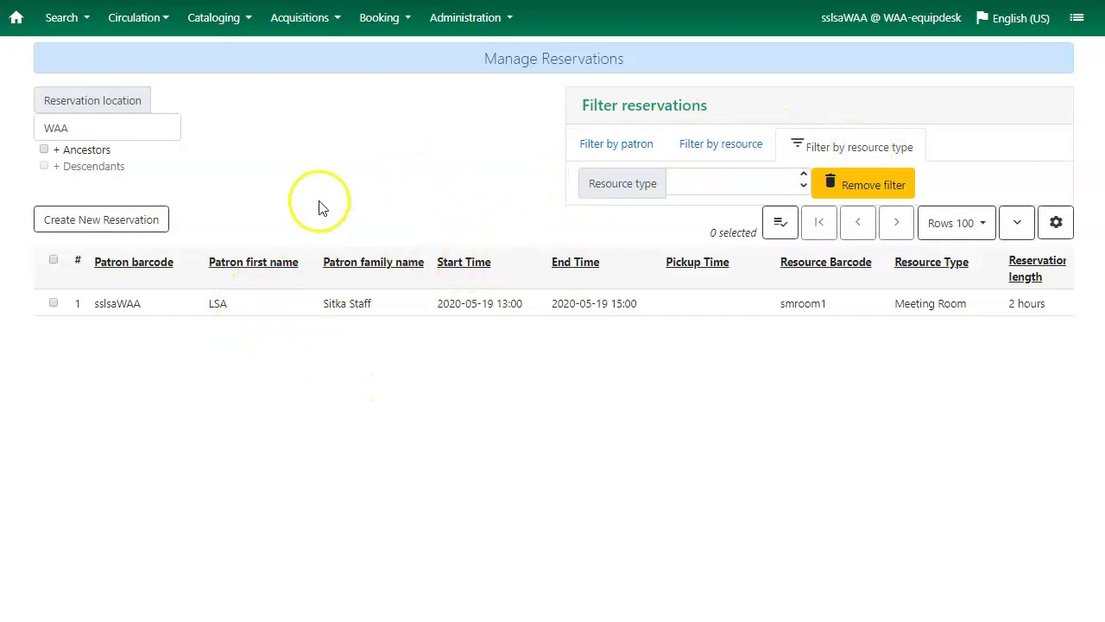
pyautogui.click(708, 148)
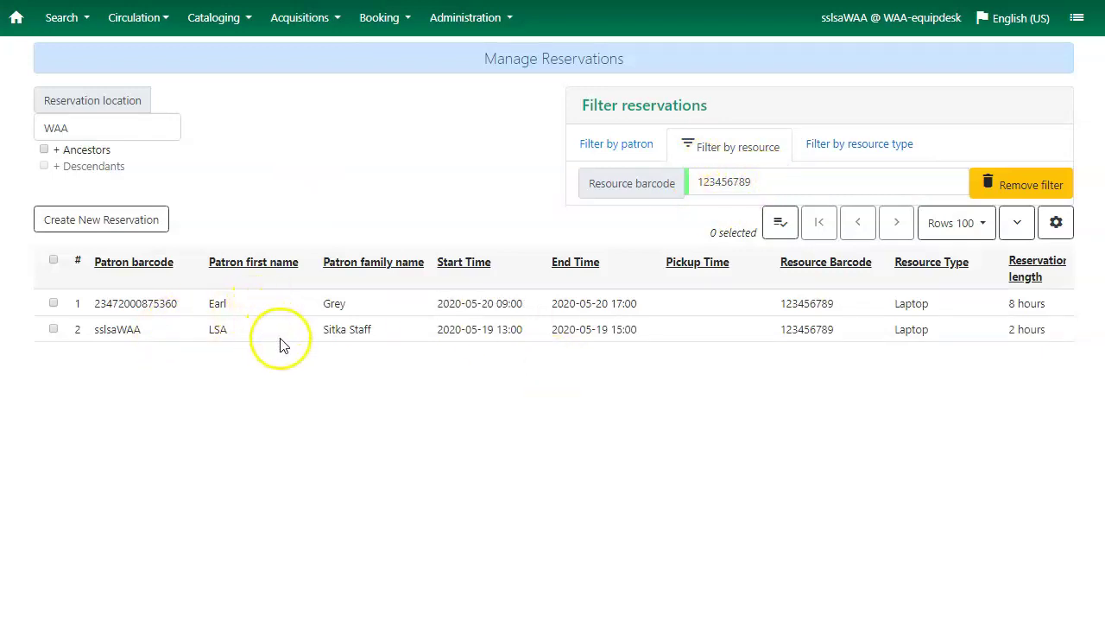
pyautogui.click(53, 329)
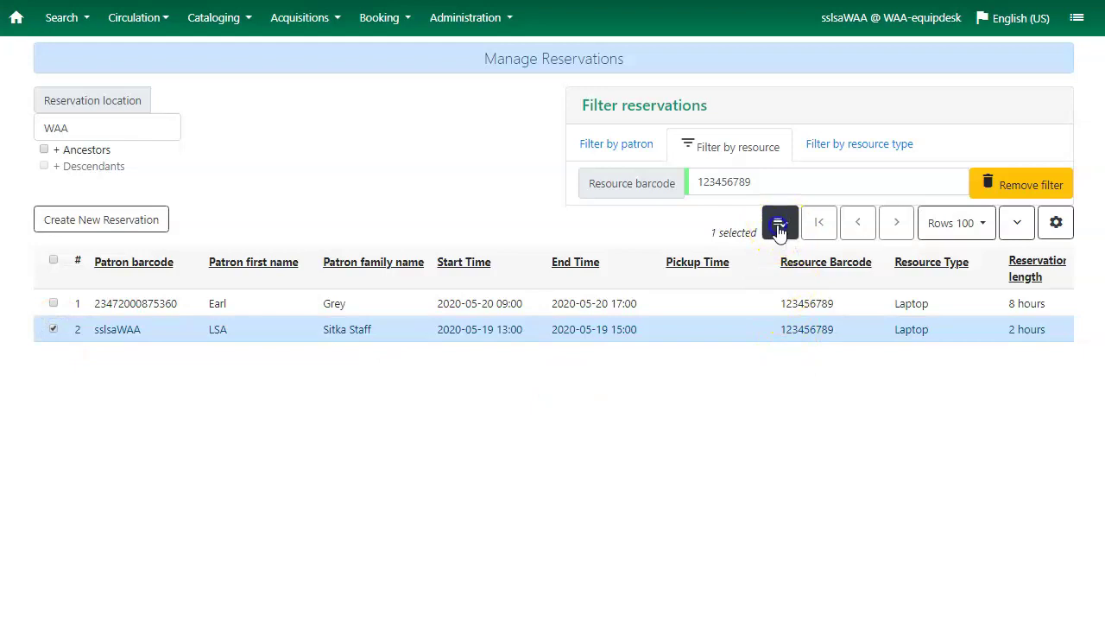
pyautogui.click(780, 224)
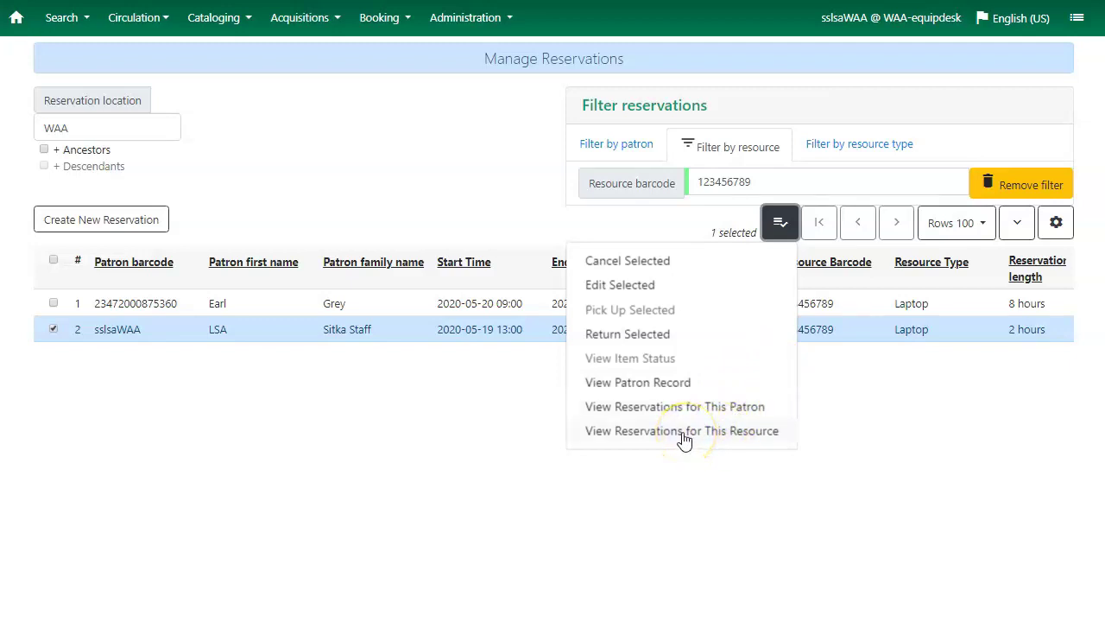
pyautogui.click(780, 222)
pyautogui.click(779, 222)
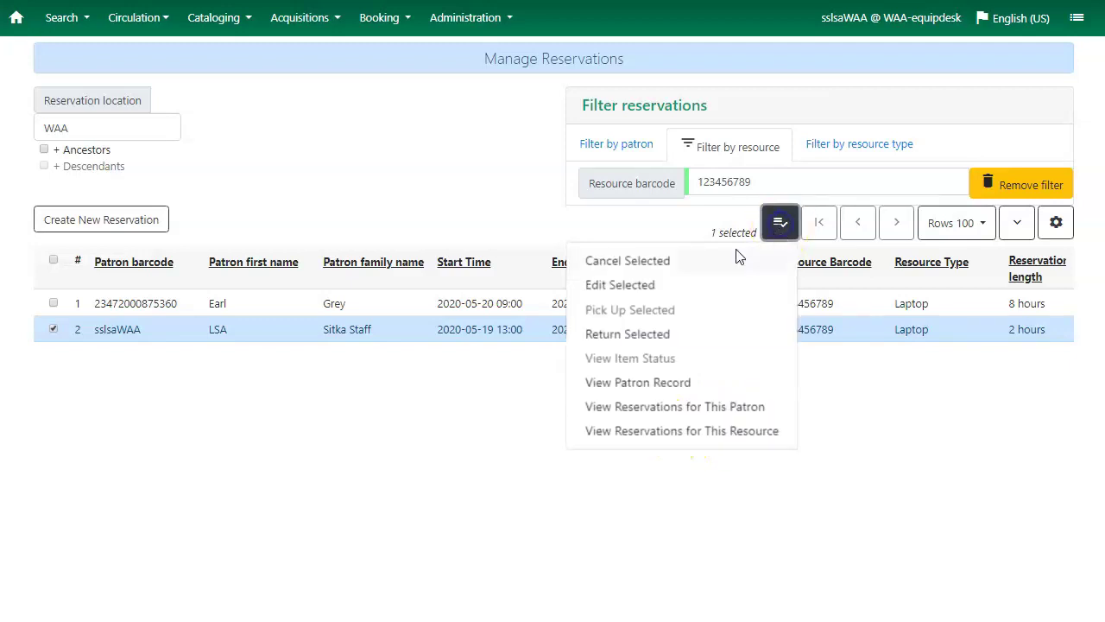
pyautogui.click(681, 288)
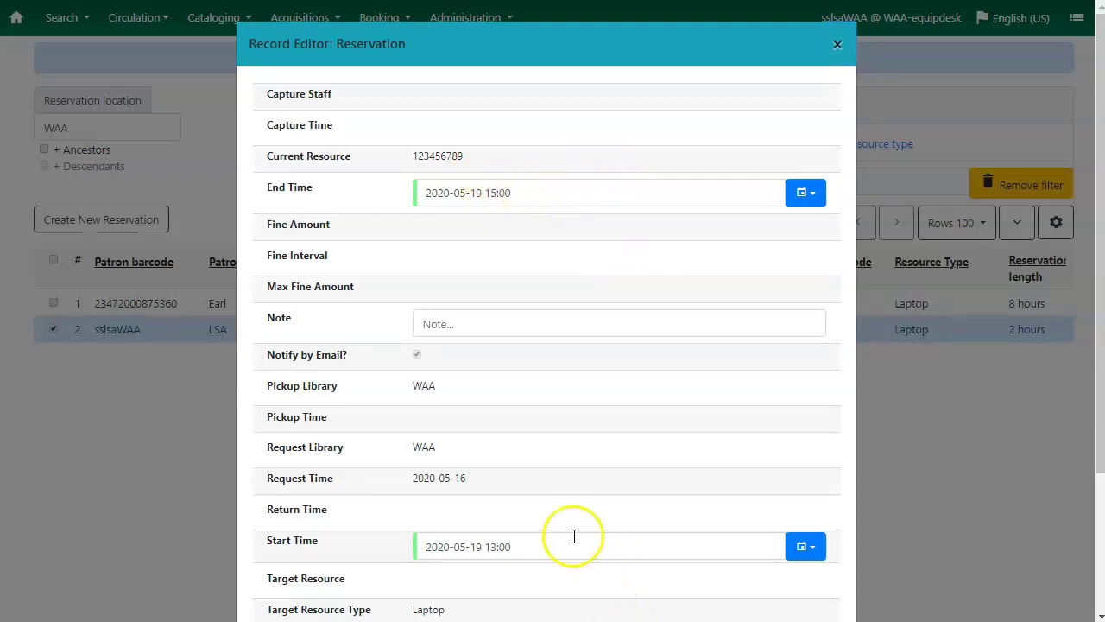
pyautogui.scroll(-3, 587, 405)
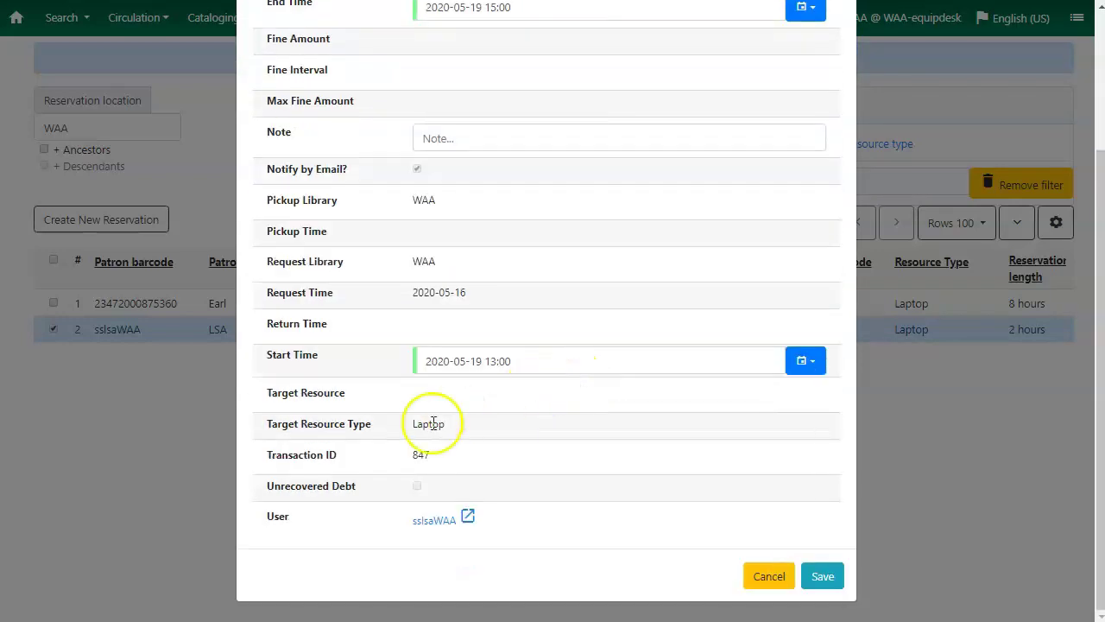
pyautogui.click(439, 134)
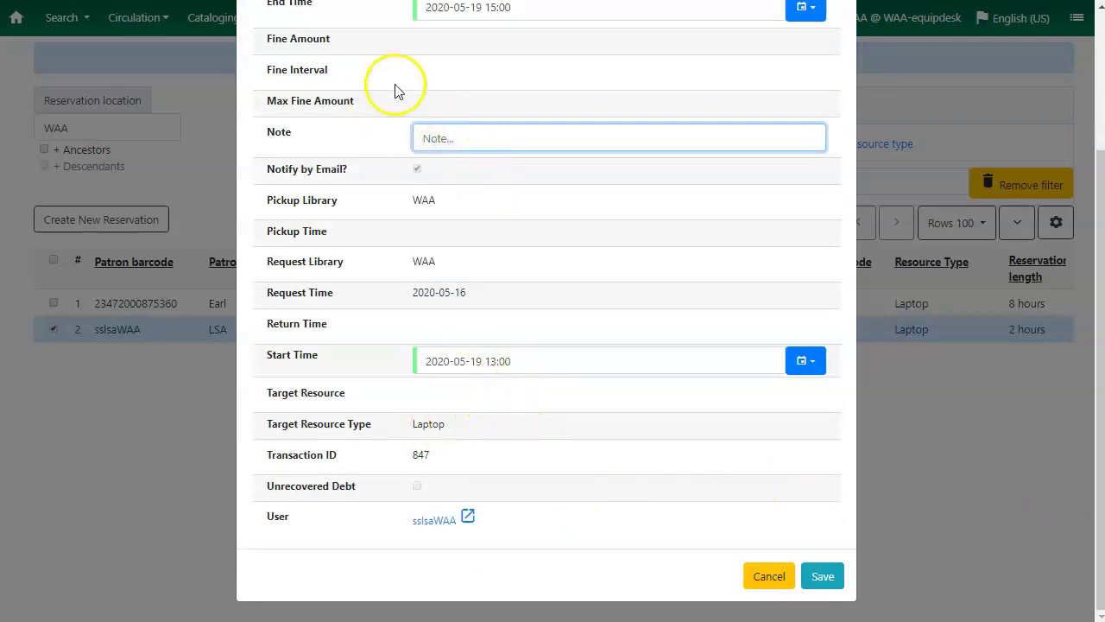
pyautogui.click(822, 577)
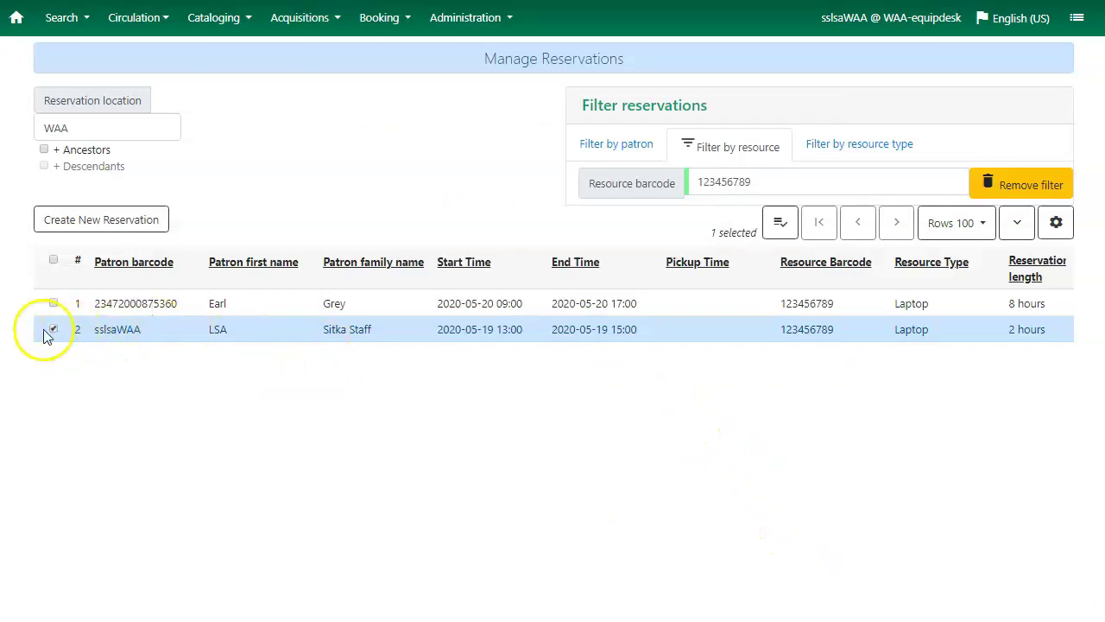
pyautogui.click(776, 229)
pyautogui.click(644, 261)
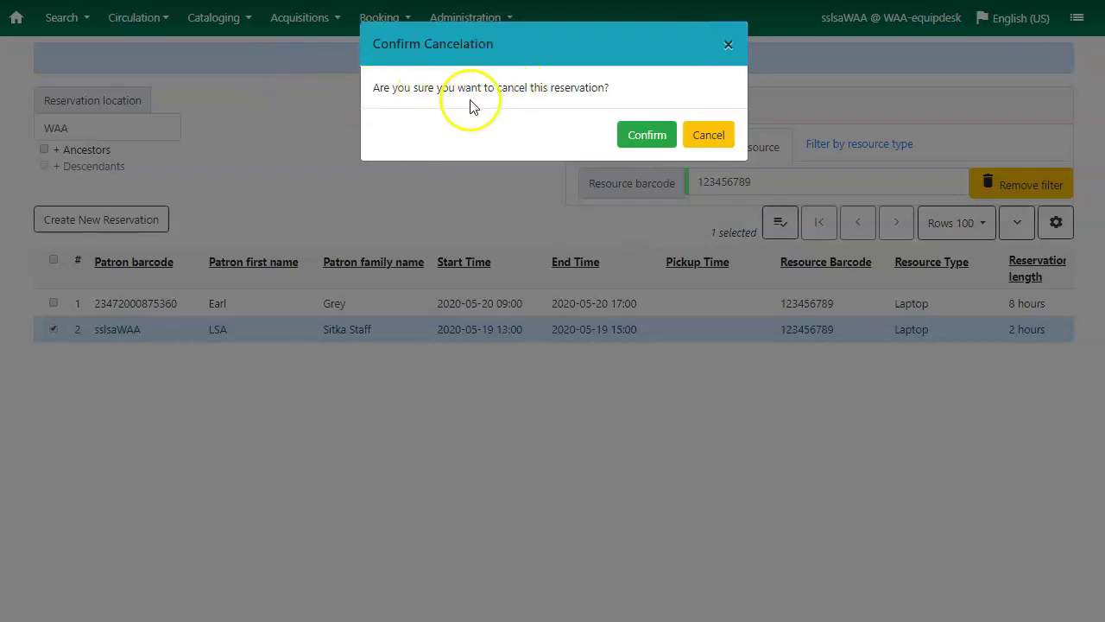
pyautogui.click(647, 138)
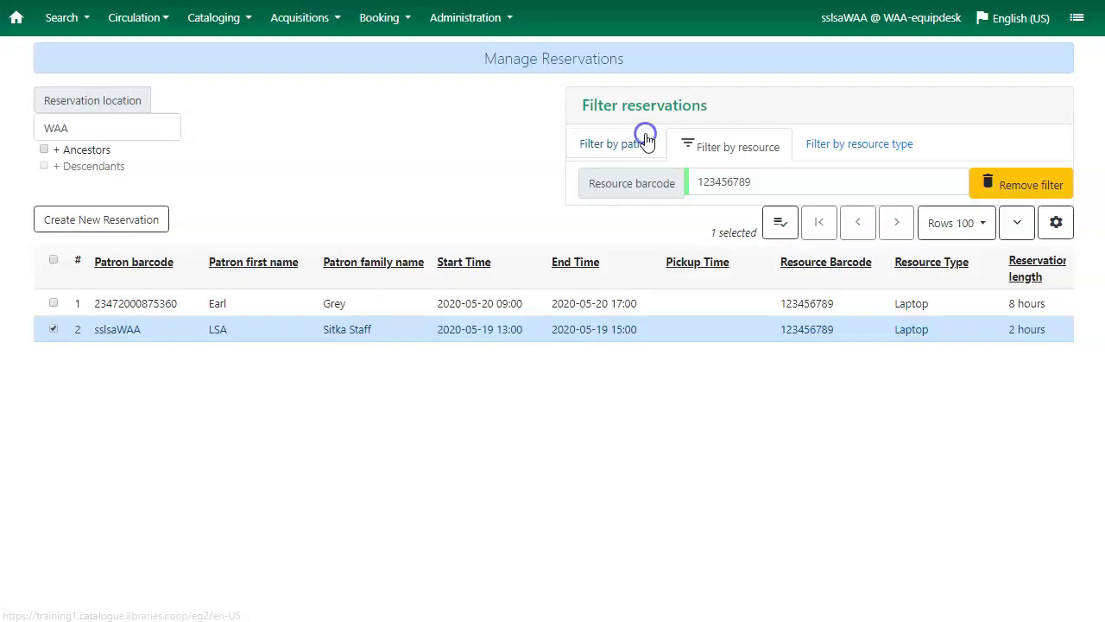